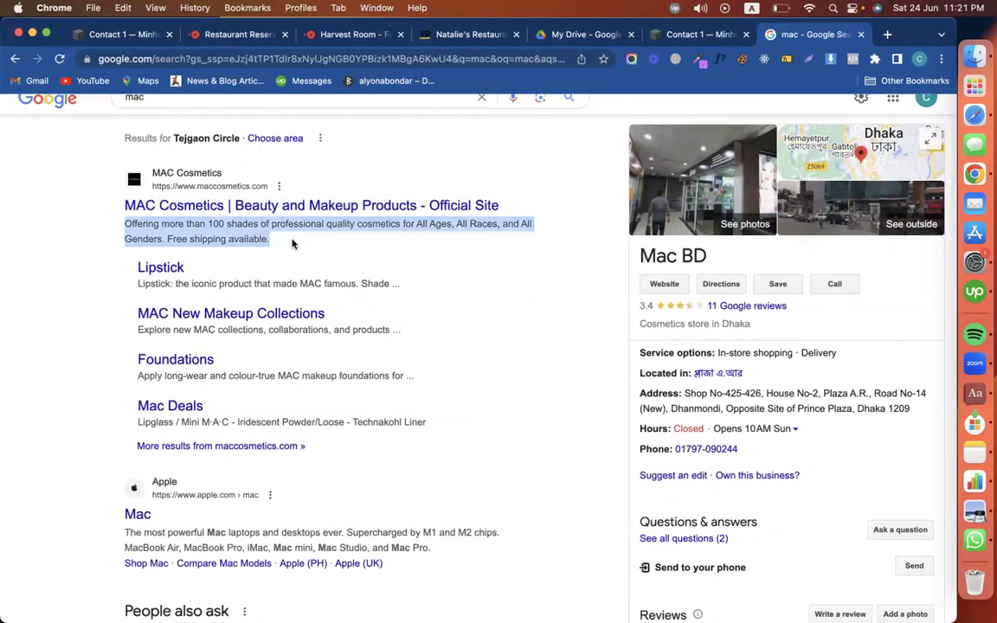
Enter 'Minhaz Restaurant is one of the best restaurant in dhaka' as the site's SEO description.
key("super+1")
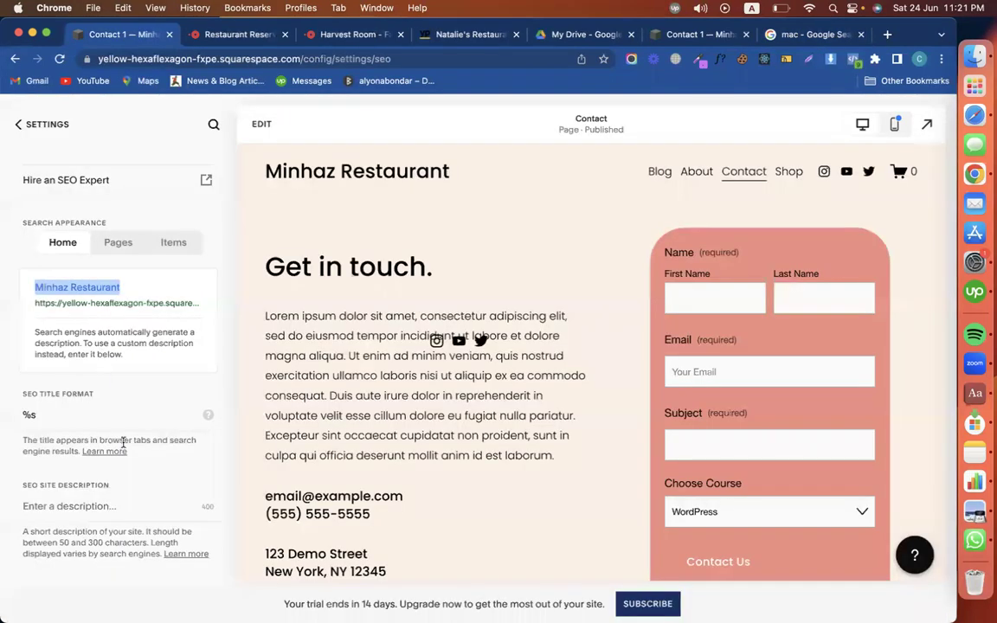
left_click(74, 506)
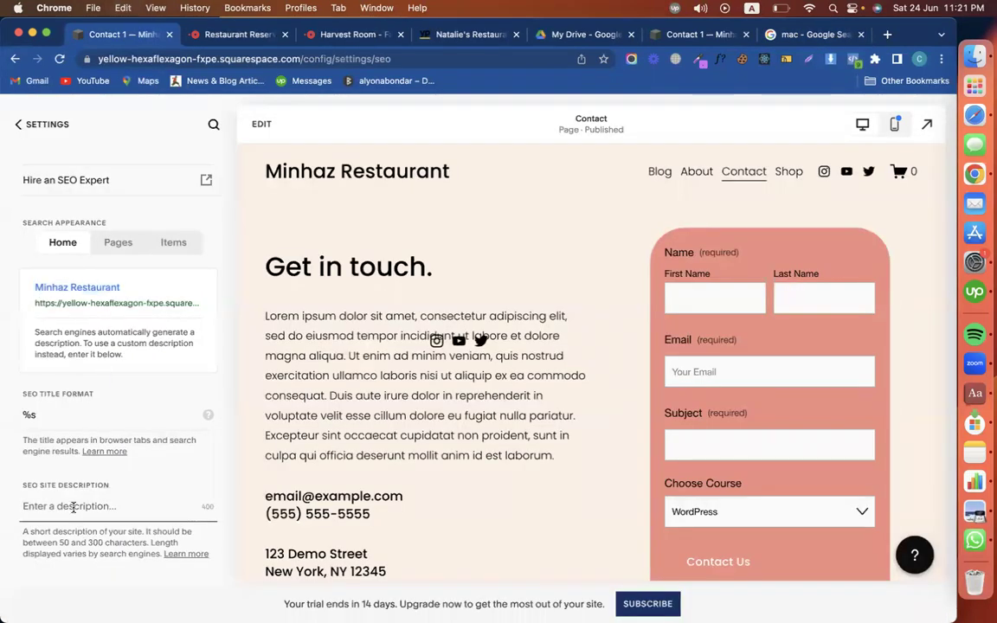
type("Minhaz Restaurant is one of the ")
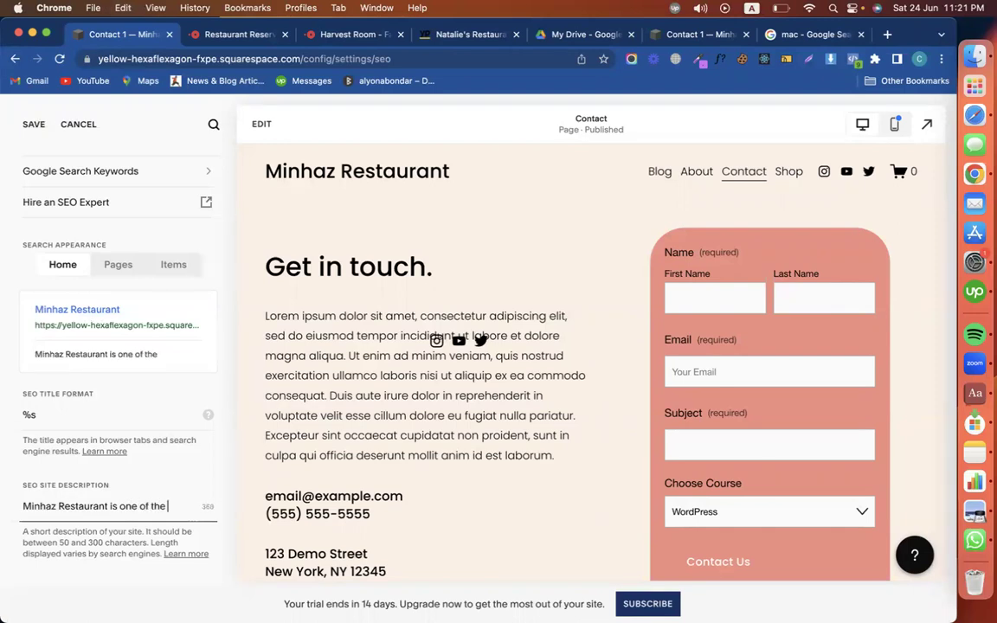
type("best restau")
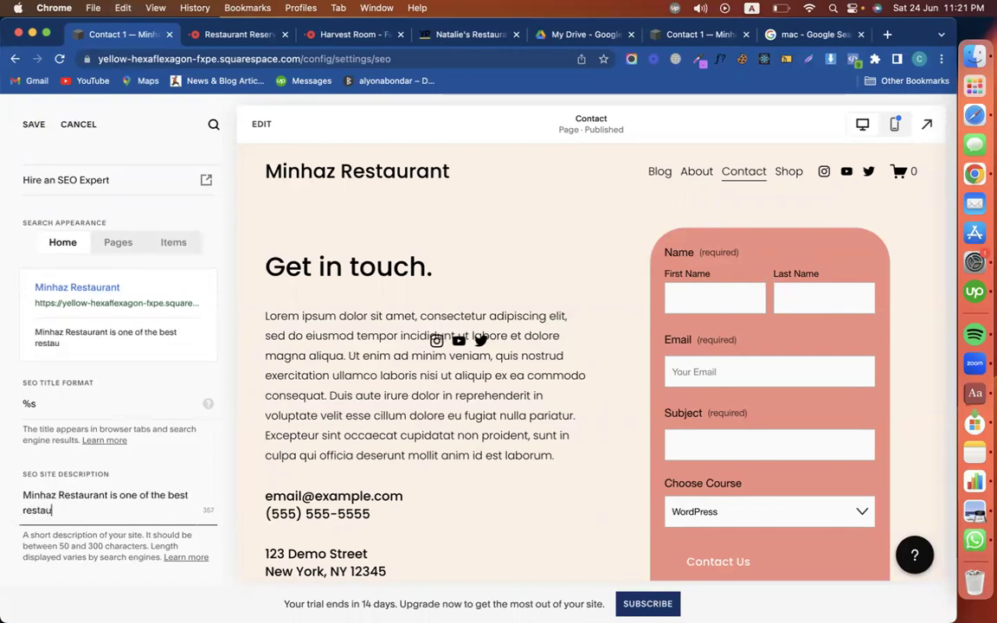
type("rant in dhaka")
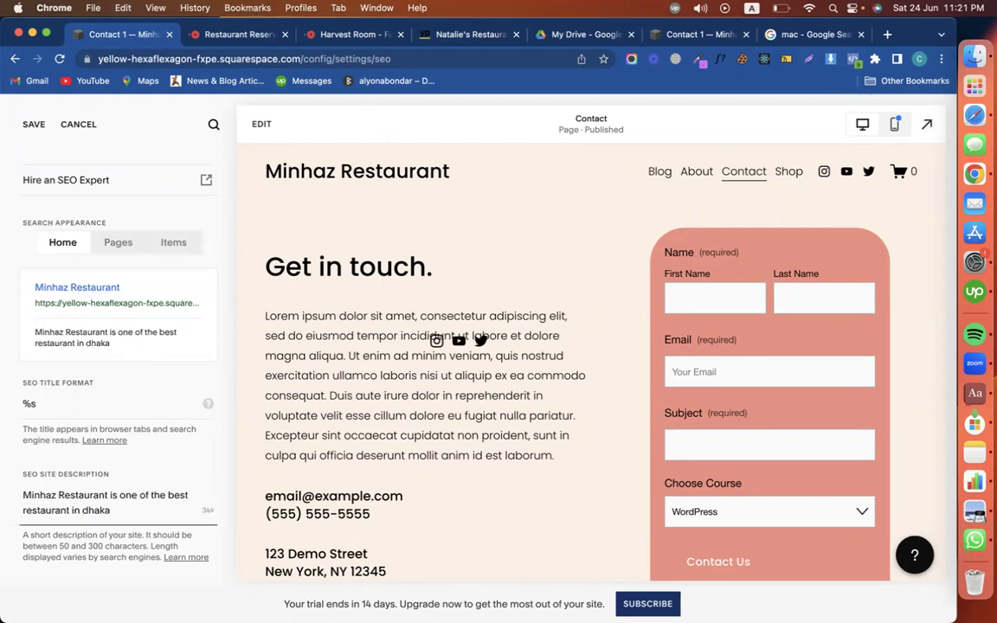
scroll(99, 446, "up", 3)
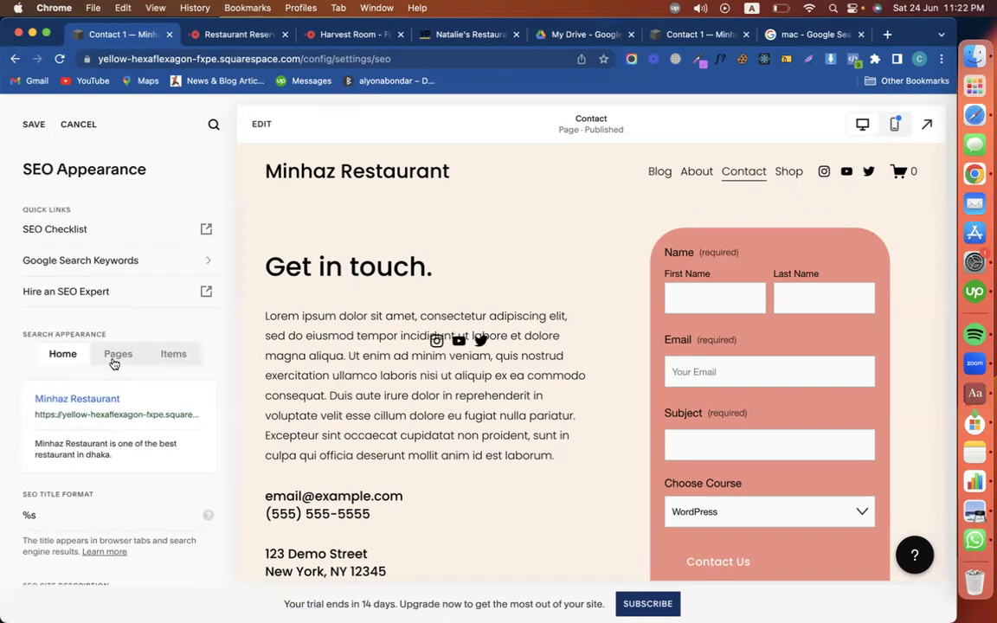
Compare the Pages and Items search previews, then return to the Home preview.
left_click(121, 355)
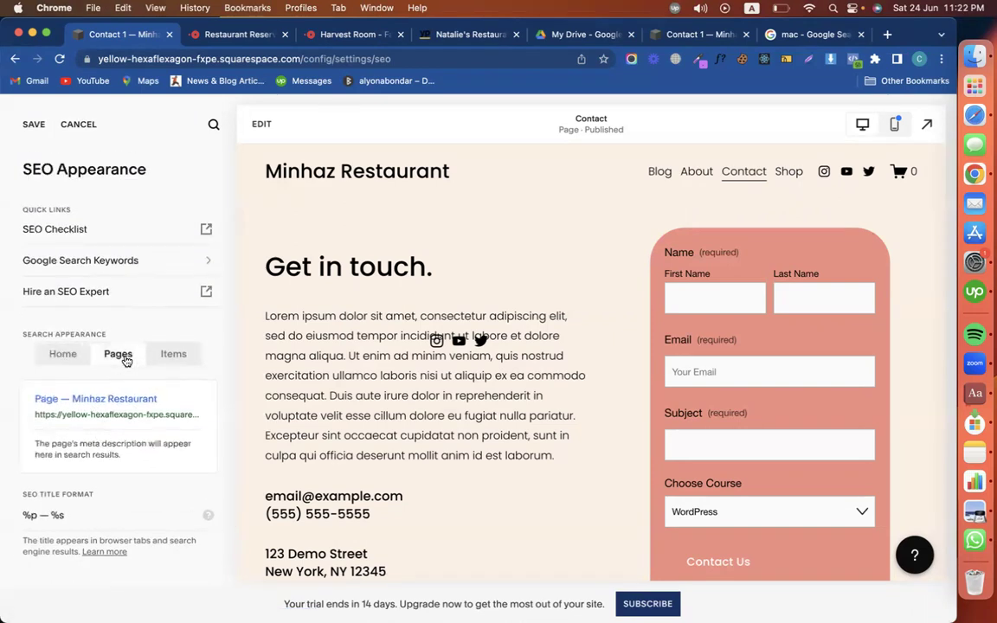
left_click(170, 354)
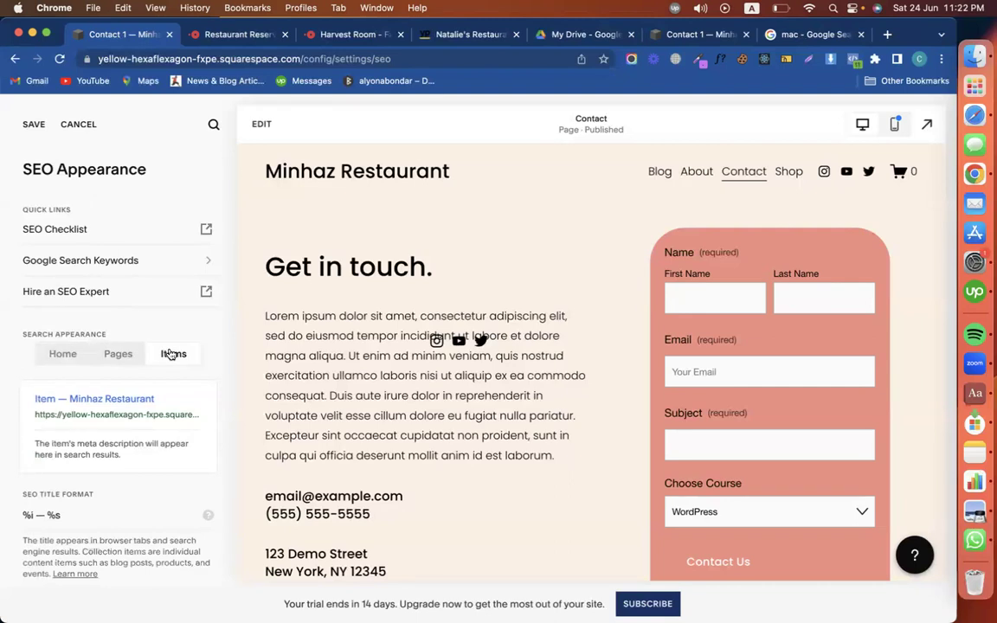
left_click(107, 356)
left_click(69, 354)
scroll(102, 442, "down", 2)
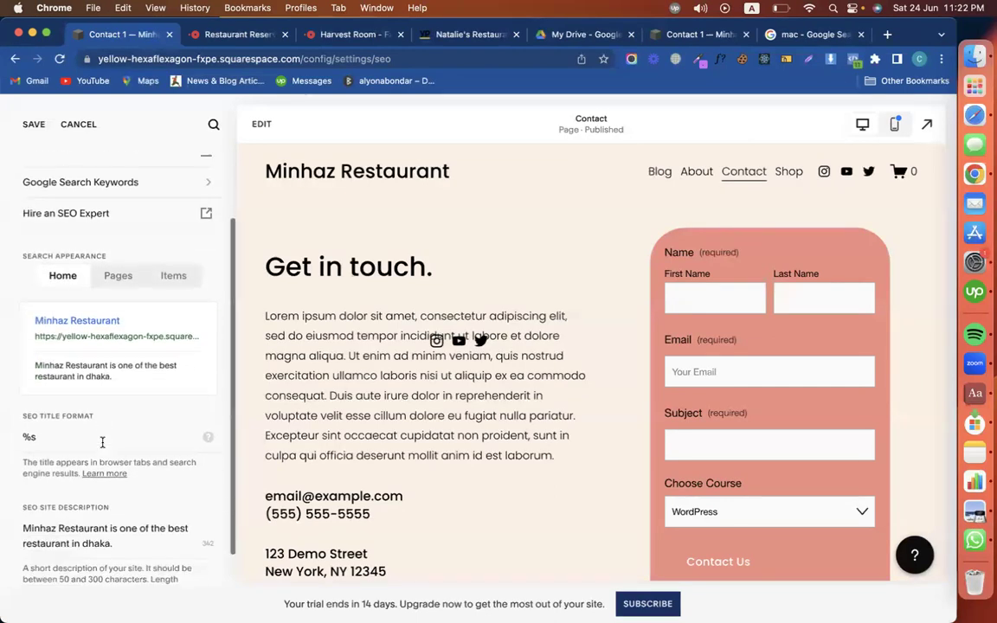
scroll(93, 360, "up", 3)
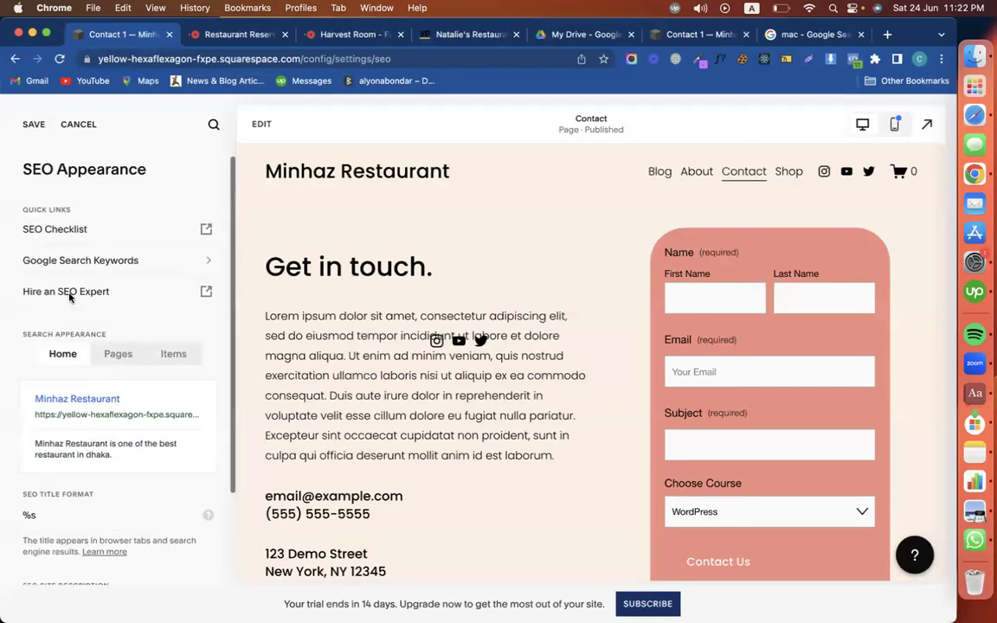
Save the site description and open the About page from the Pages list.
left_click(32, 125)
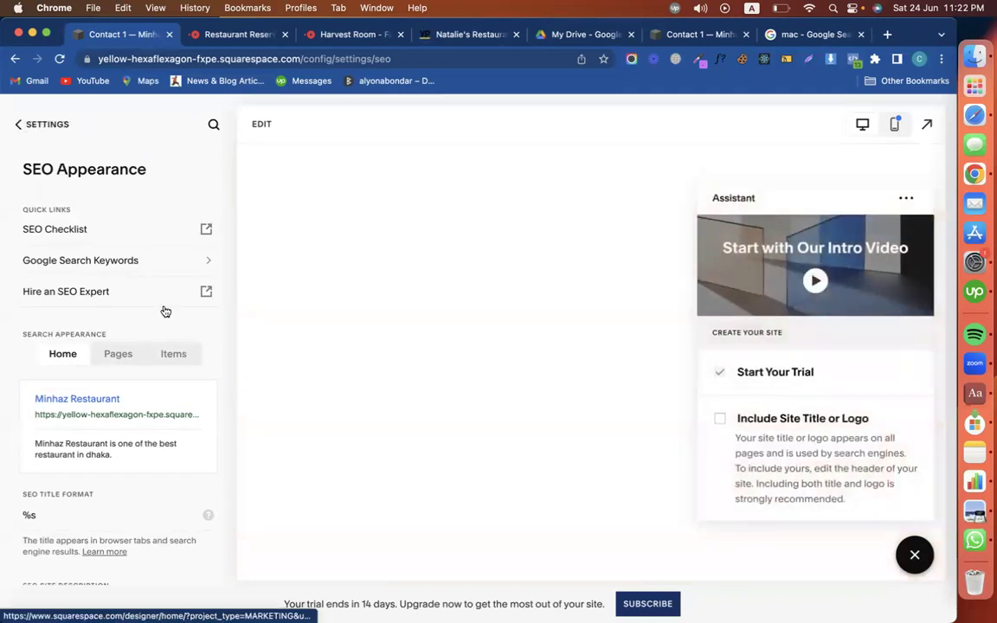
left_click(41, 124)
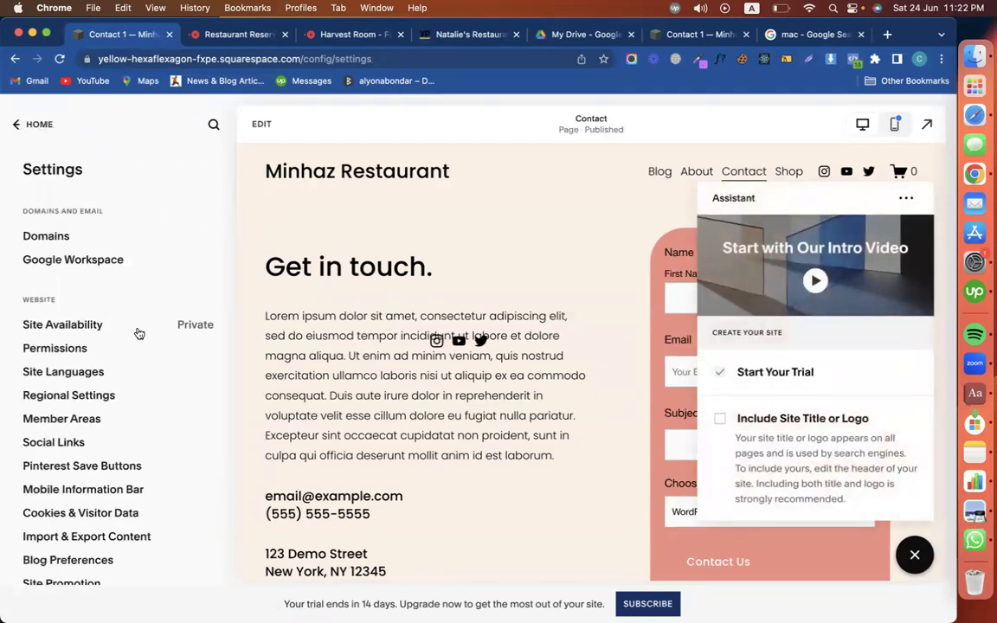
left_click(37, 128)
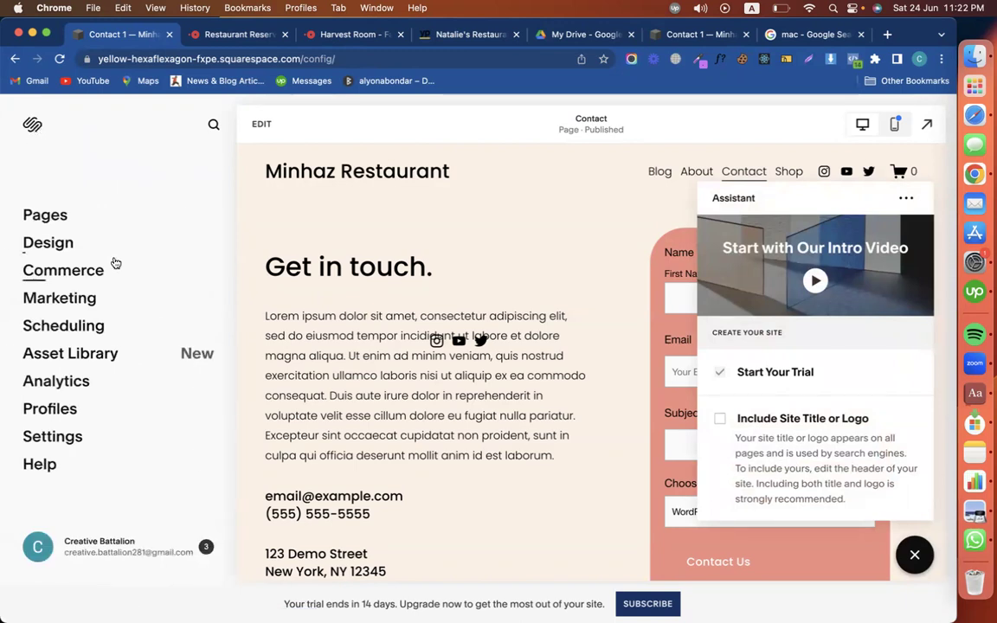
left_click(44, 213)
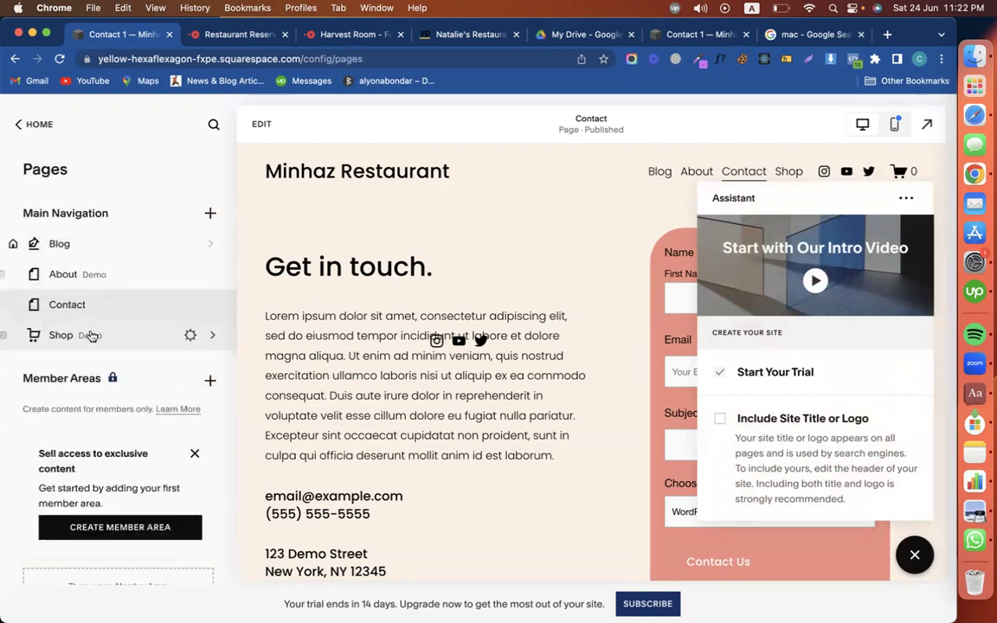
left_click(83, 275)
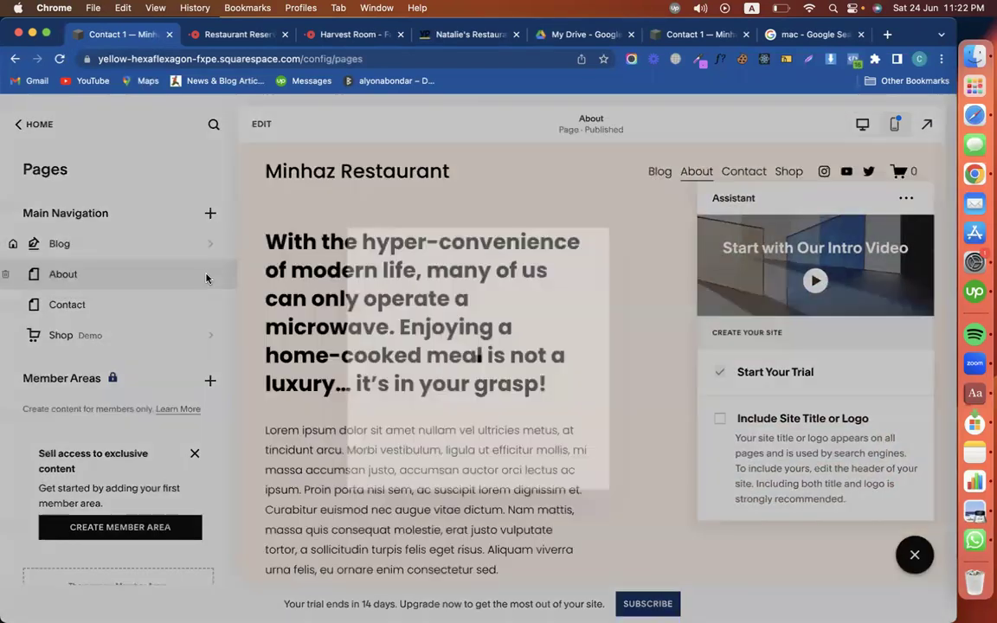
Set the About page's SEO title to 'About Minhaz Restaurant'.
left_click(209, 277)
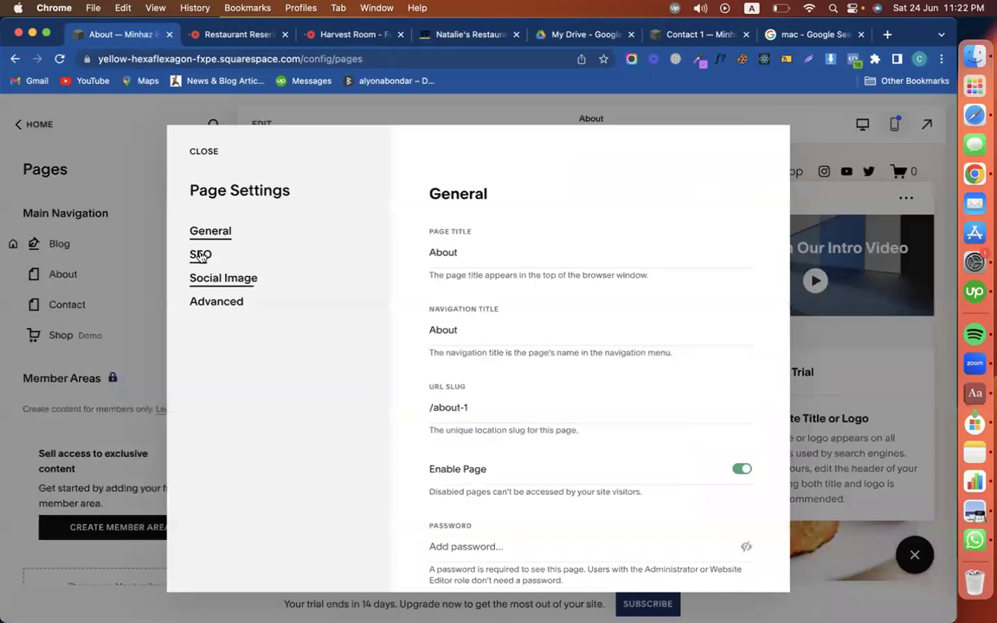
left_click(199, 256)
scroll(519, 337, "down", 2)
left_click(487, 389)
type("Minhaz Restaurant")
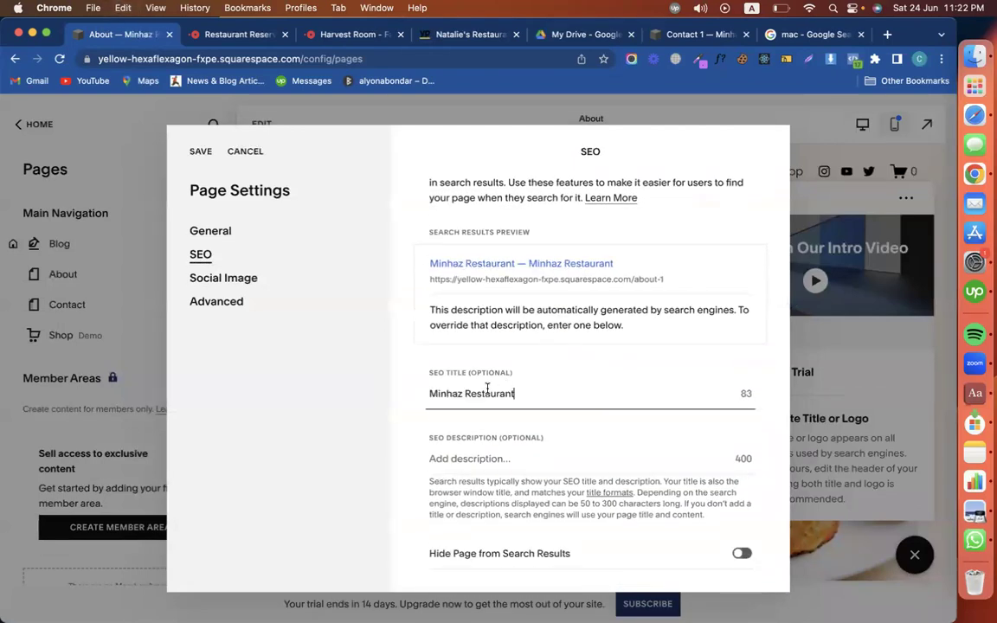
key("super+a")
key("super+c")
key("Left")
type("About")
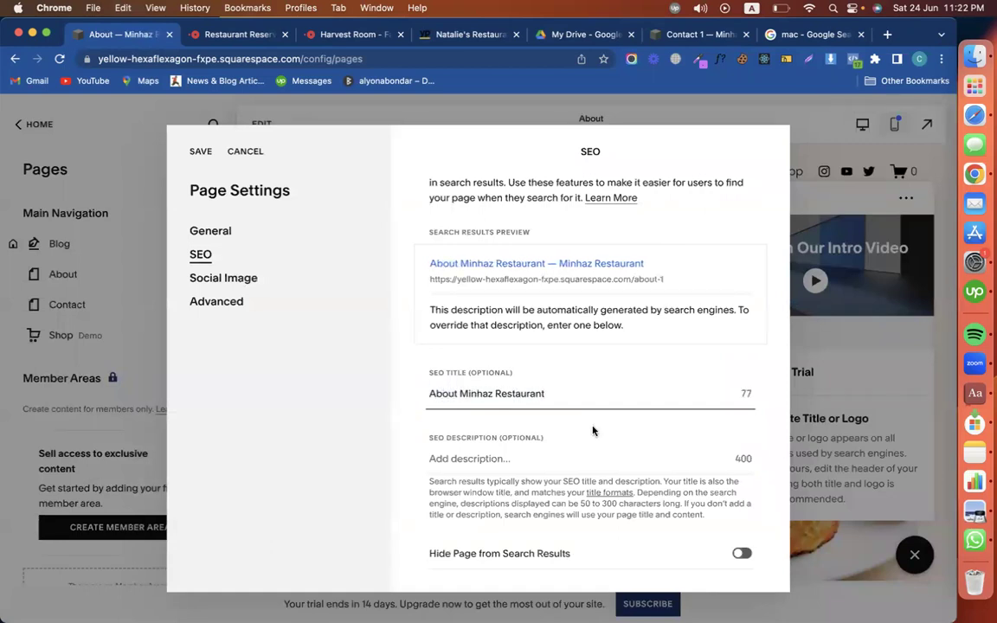
Give the About page an SEO description starting 'Minhaz Restaurant is one of the' and save.
left_click(502, 461)
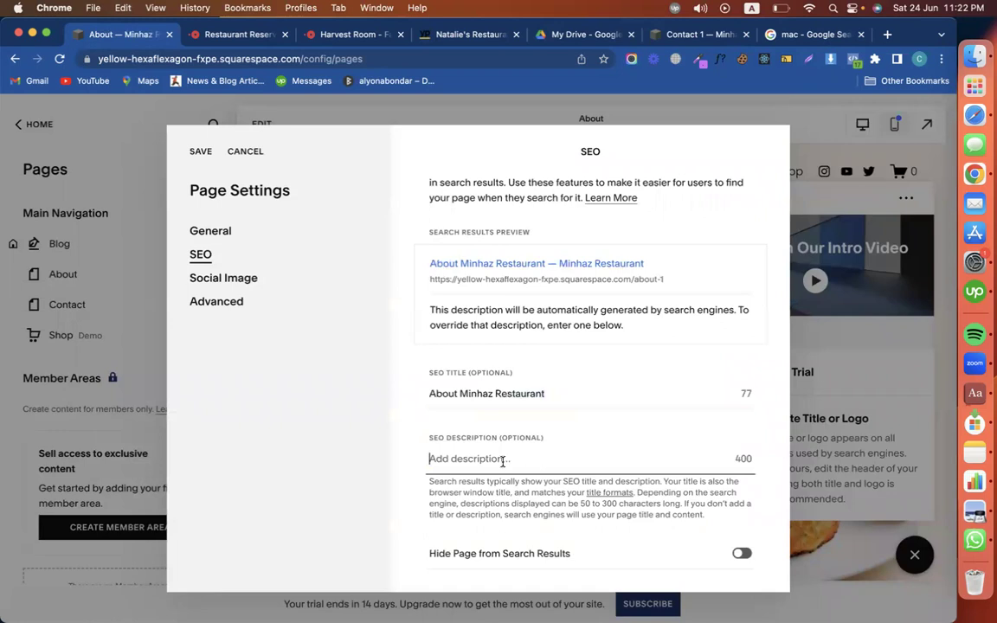
key("super+v")
type("is one")
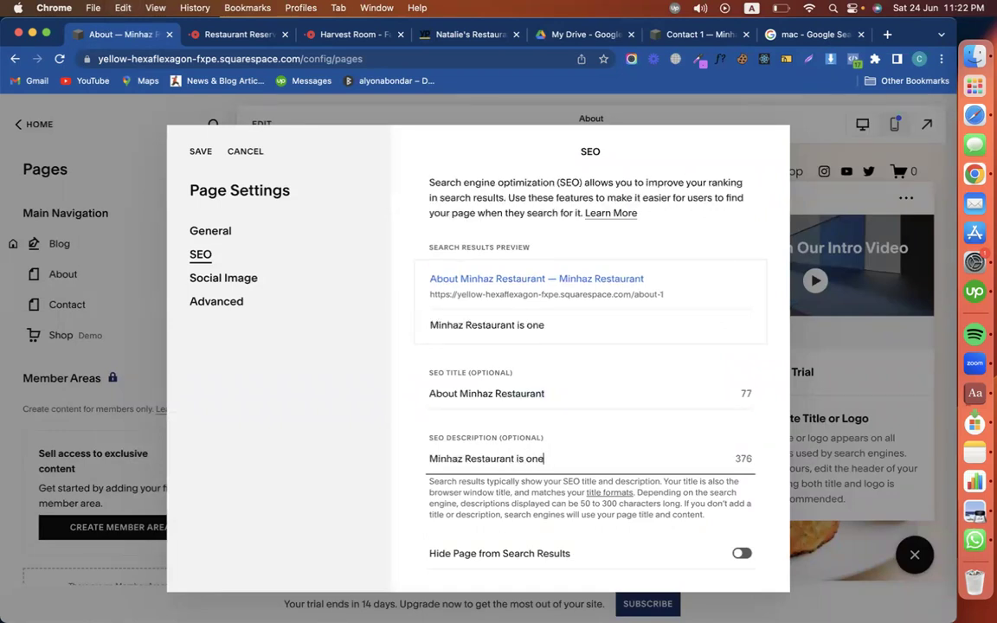
type(" of the vdfjlkjdjfdj dfkjdlg ldfjl")
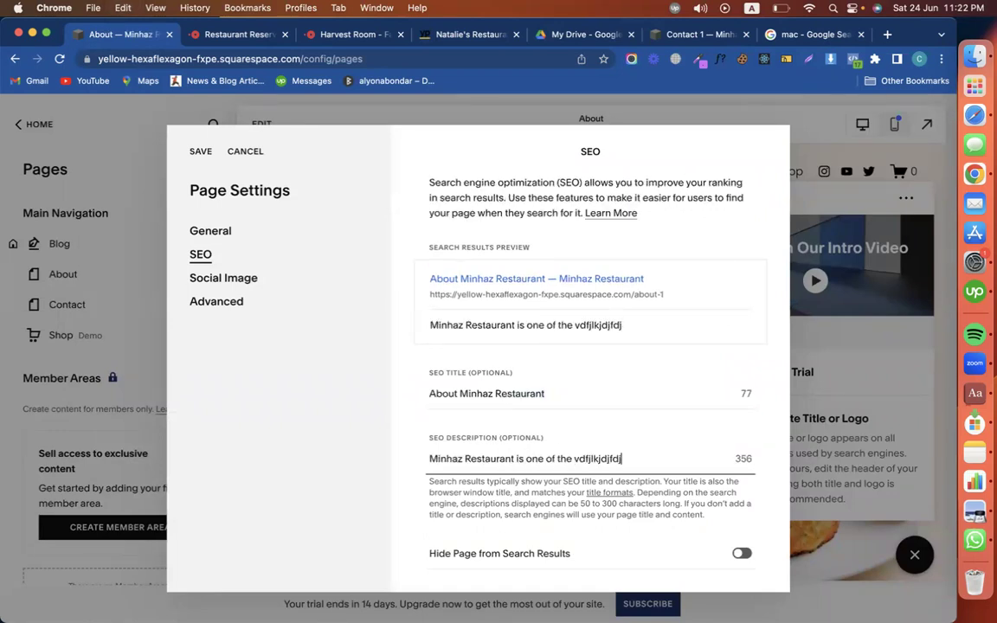
type("kdjd.")
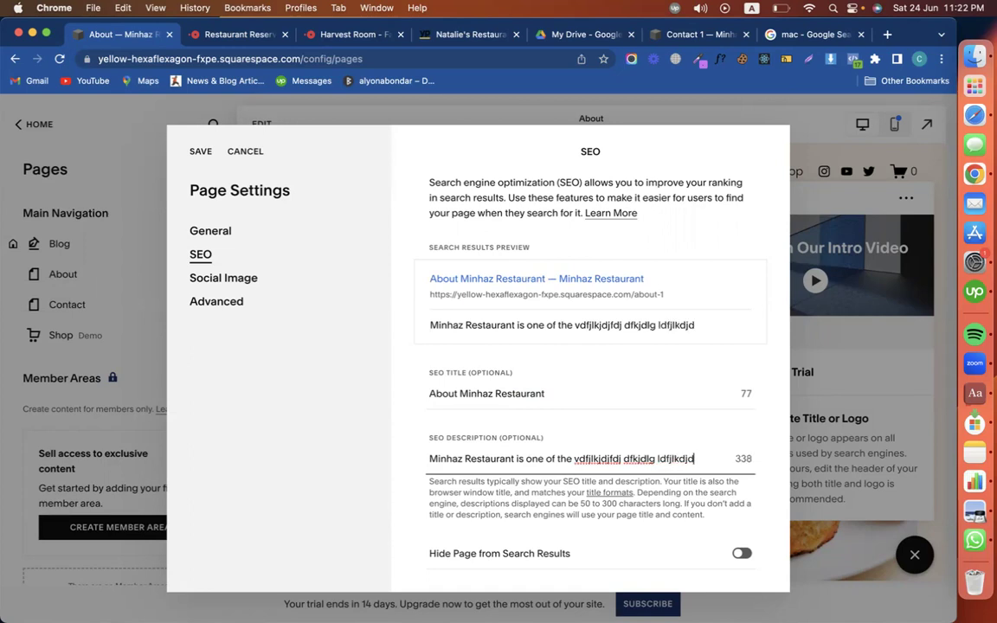
left_click(198, 153)
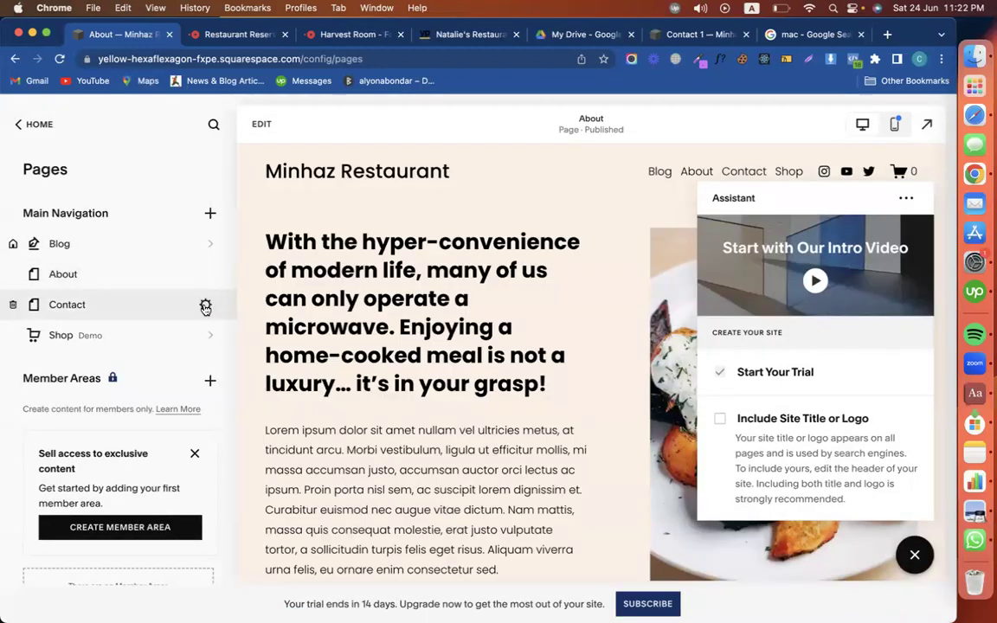
Change the Contact page's SEO title to 'Contact - Minhaz Restaurant'.
left_click(205, 305)
left_click(200, 254)
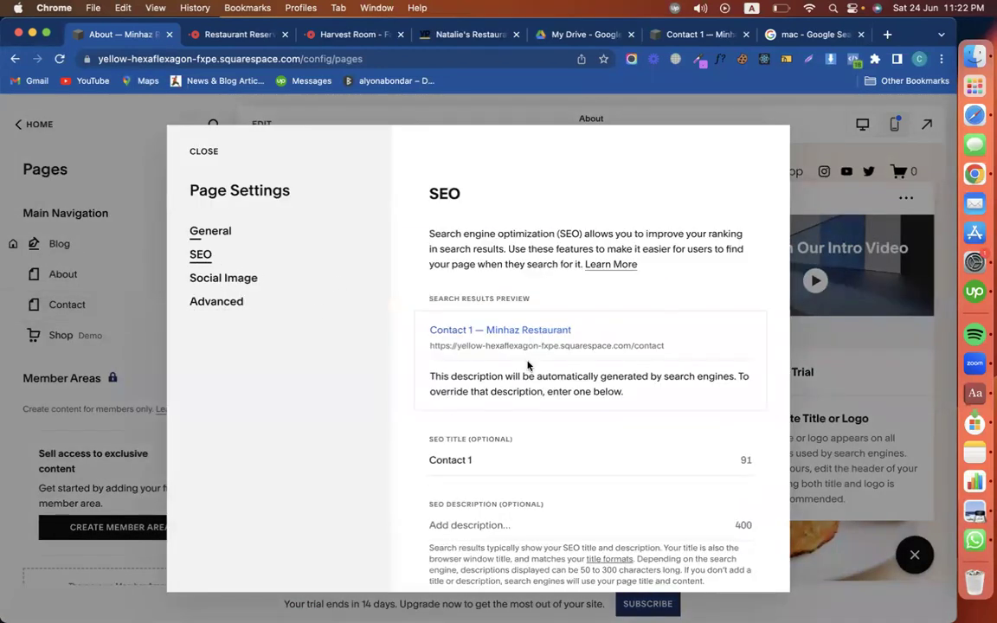
scroll(524, 368, "down", 2)
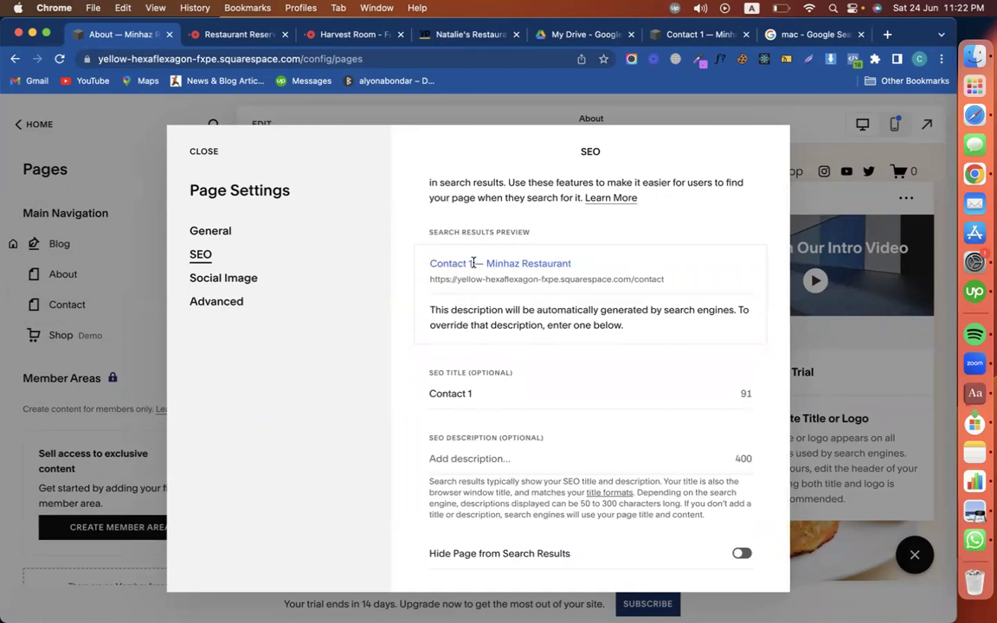
left_click(487, 391)
key("BackSpace")
type("-")
key("super+v")
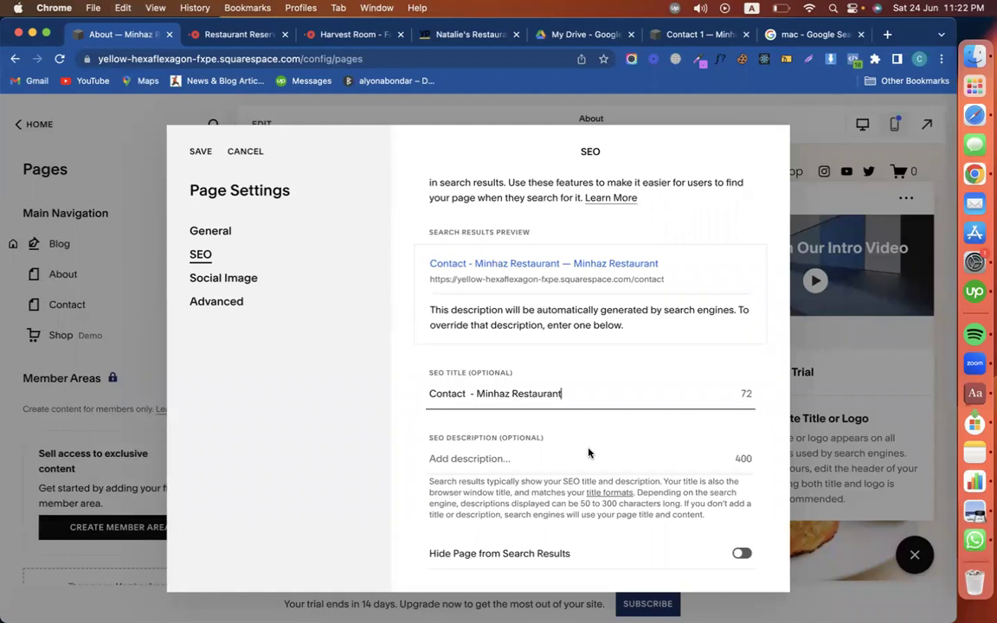
Write a Contact SEO description with the restaurant's contact e-mail and phone number, then save.
left_click(508, 459)
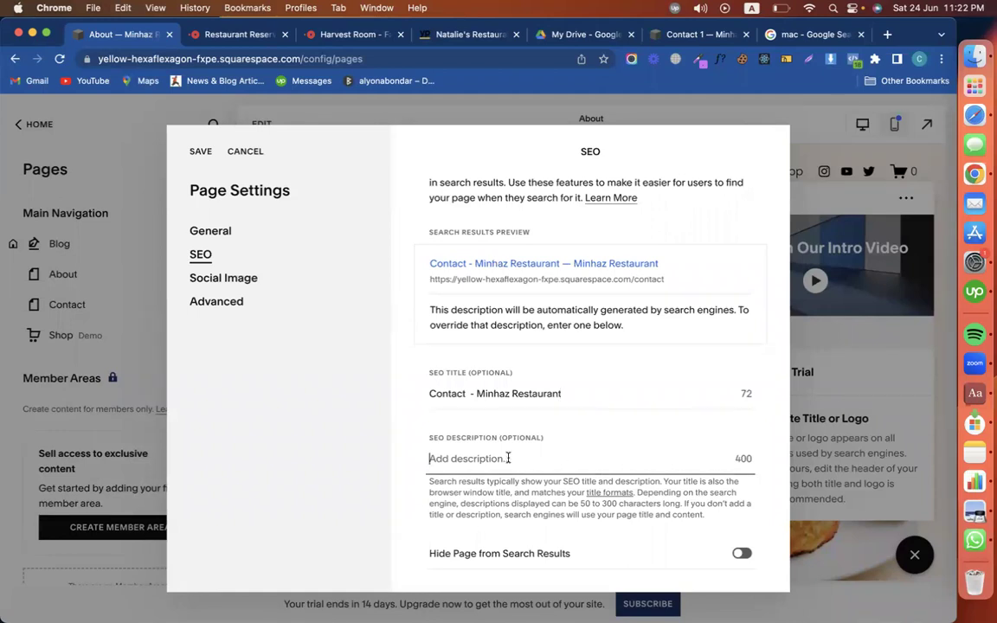
type("contact with")
key("super+v")
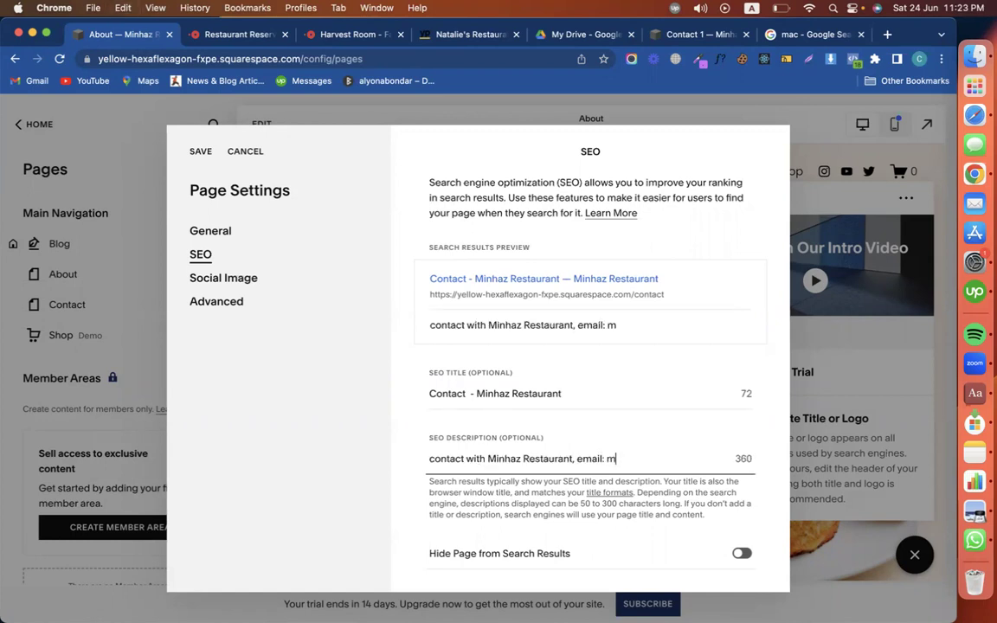
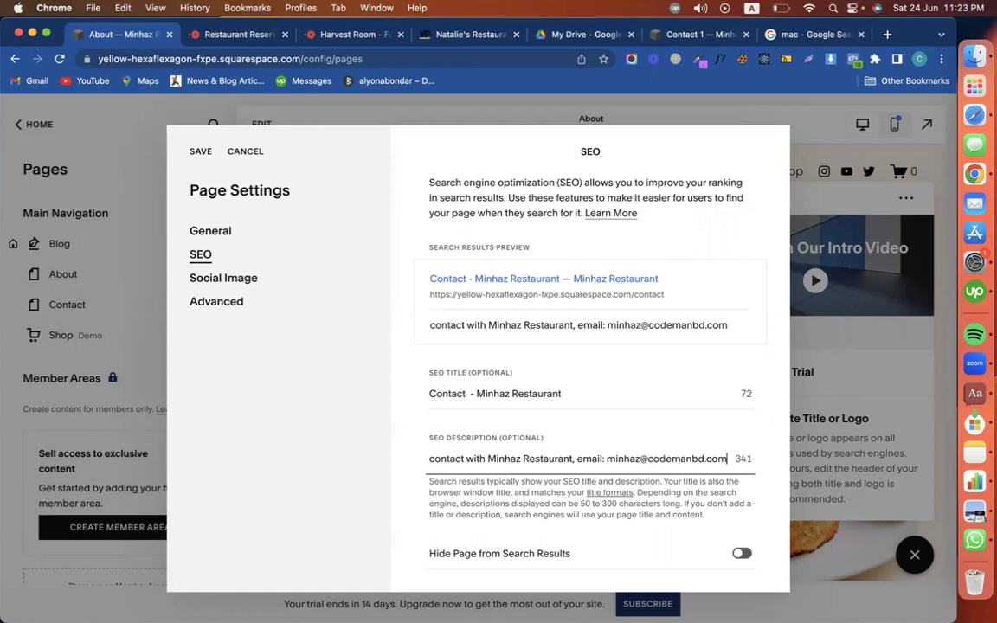
type(" phone:")
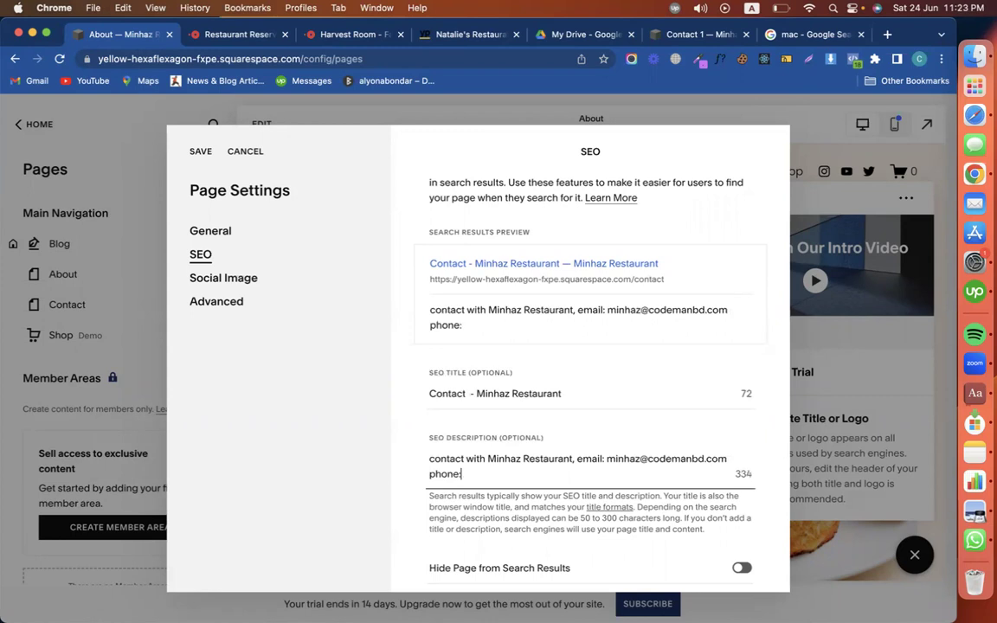
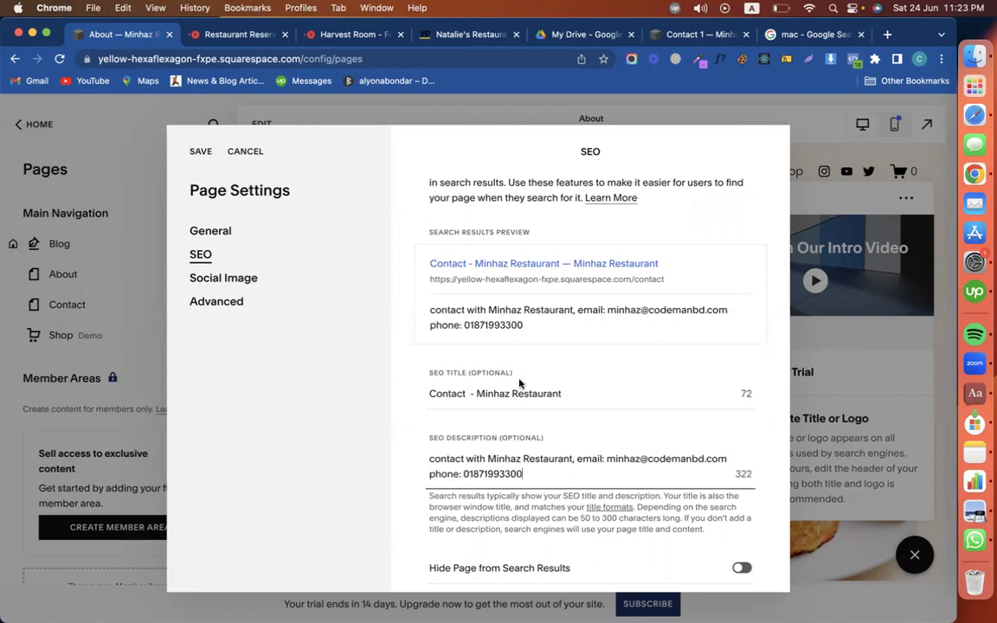
scroll(519, 382, "down", 1)
left_click(367, 288)
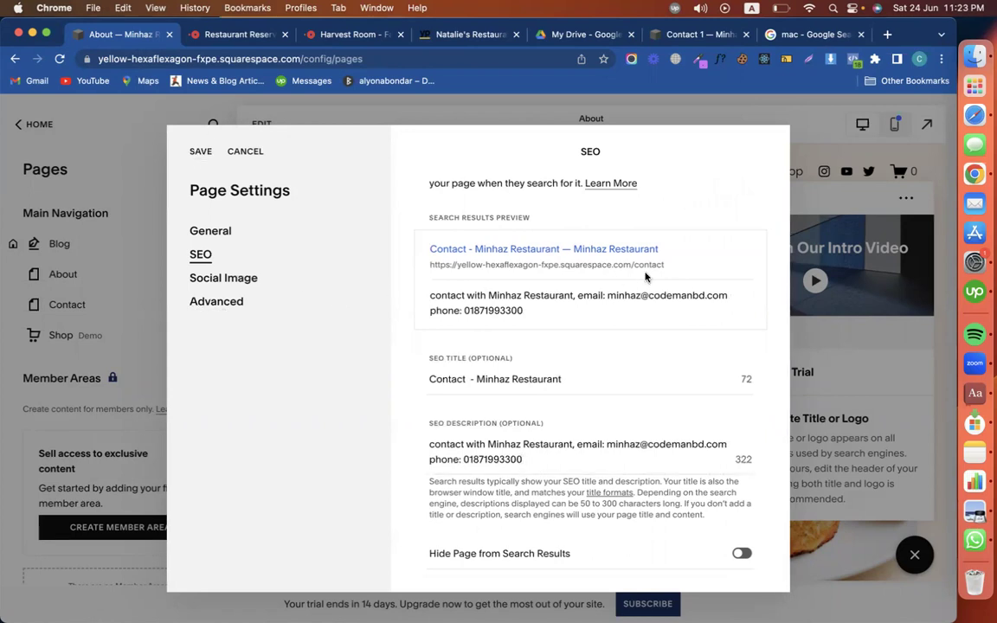
left_click(202, 151)
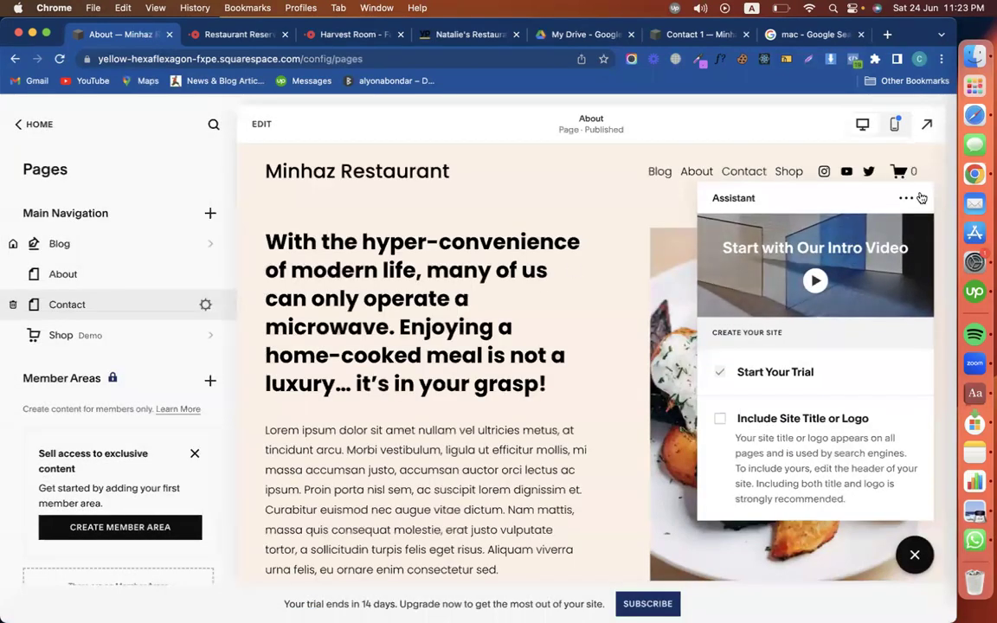
Close the setup assistant, enter edit mode and open the food photo's settings.
left_click(914, 552)
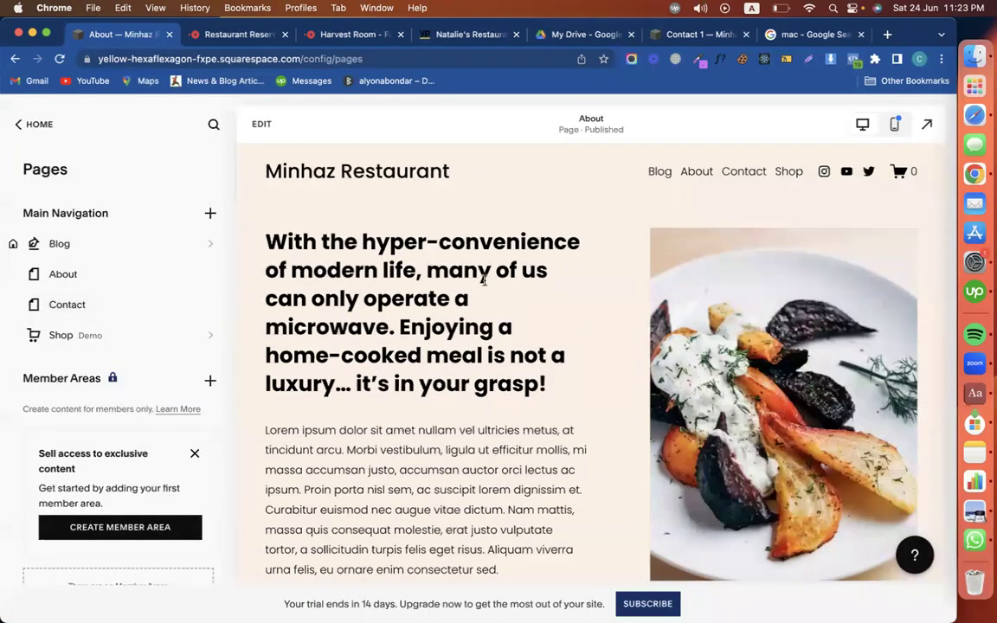
left_click(262, 124)
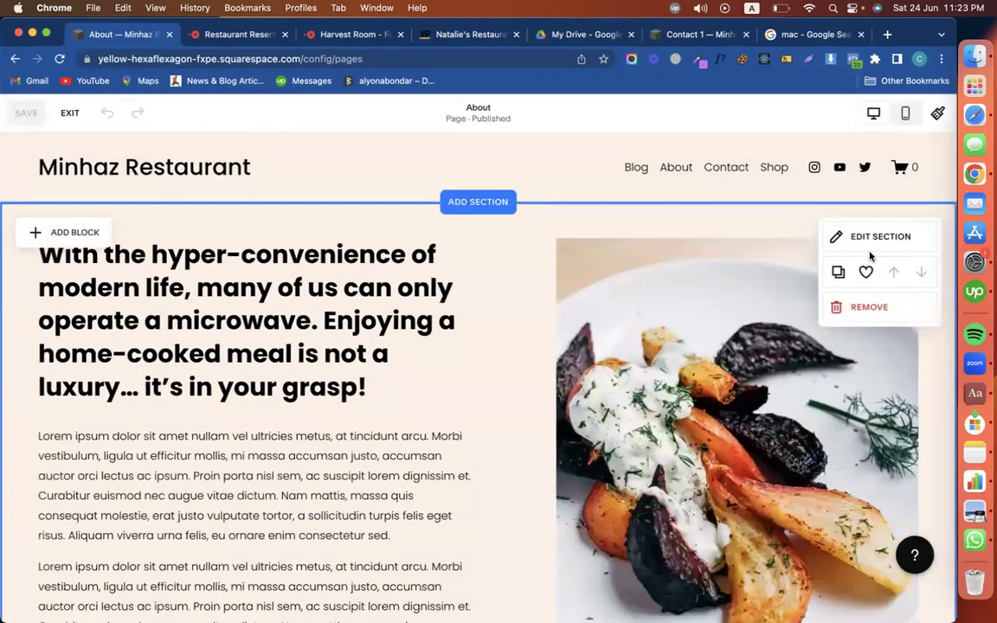
left_click(711, 299)
left_click(572, 210)
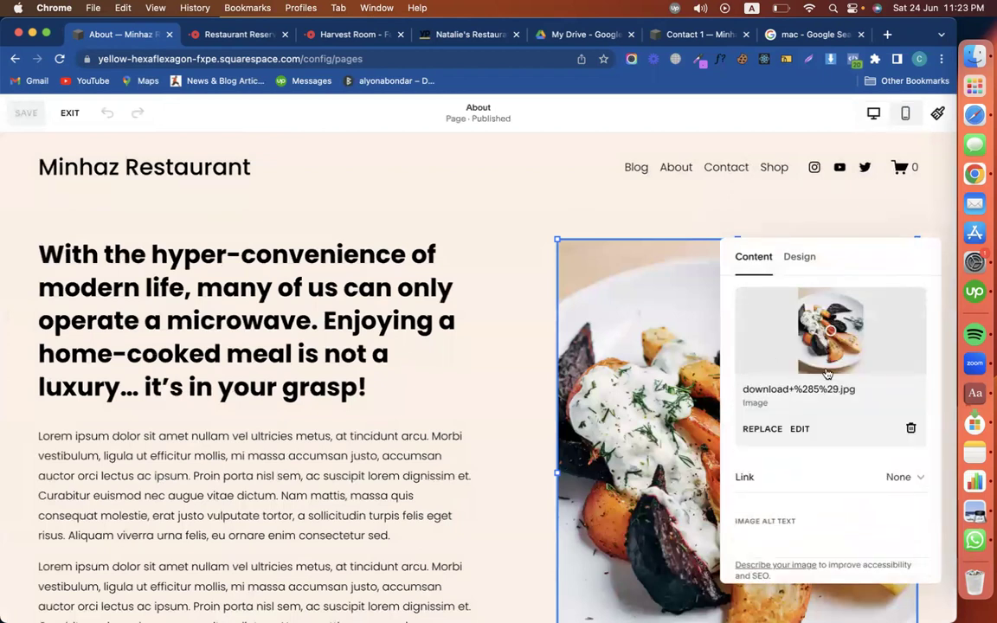
scroll(820, 374, "down", 3)
Set the food photo's alt text to 'Minhaz Restaurant pasta' and close its settings.
left_click(779, 437)
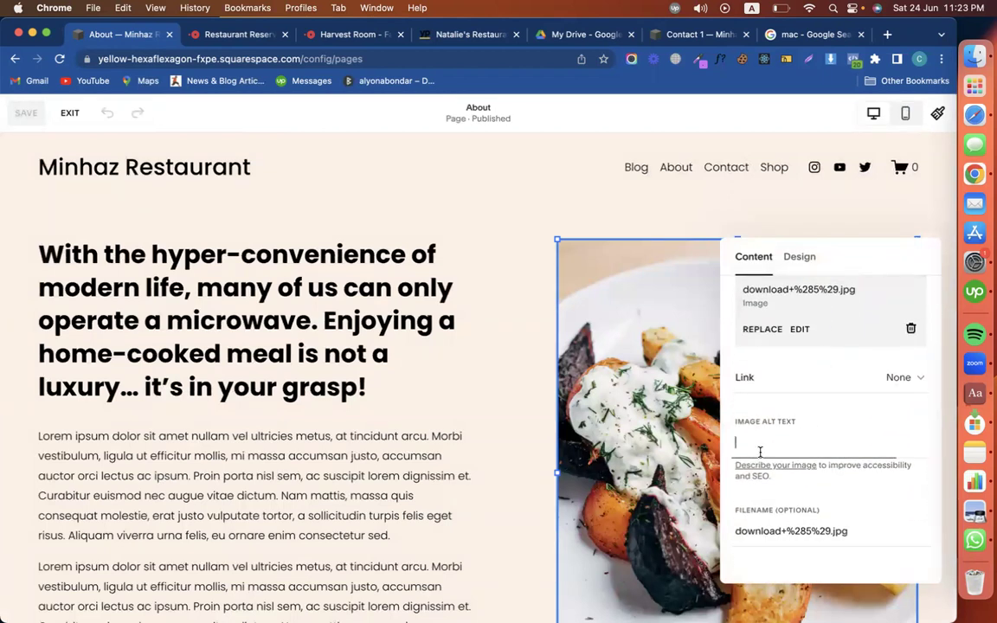
left_click_drag(741, 424, 792, 422)
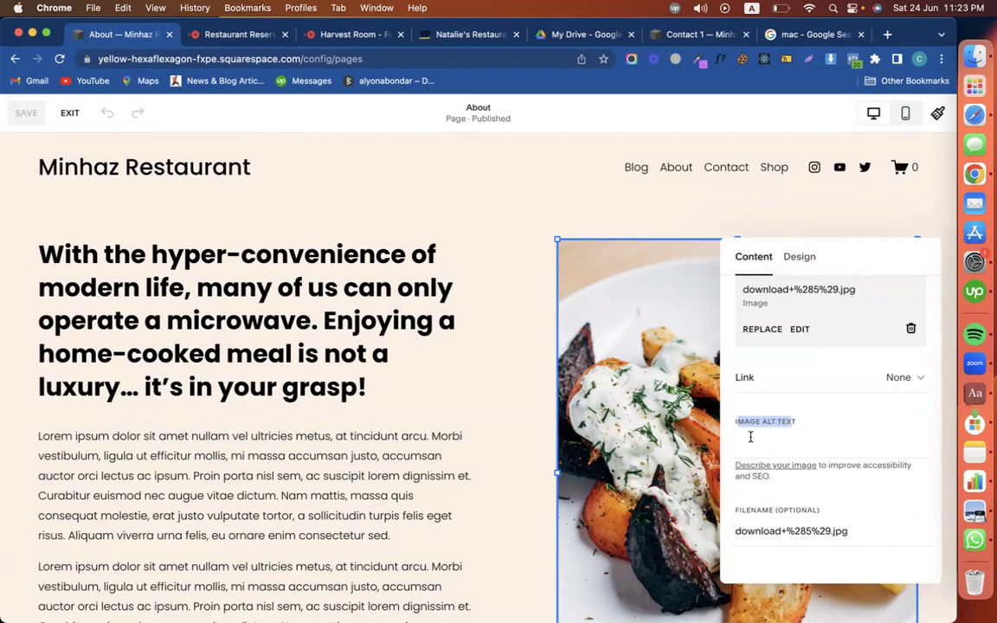
left_click(758, 439)
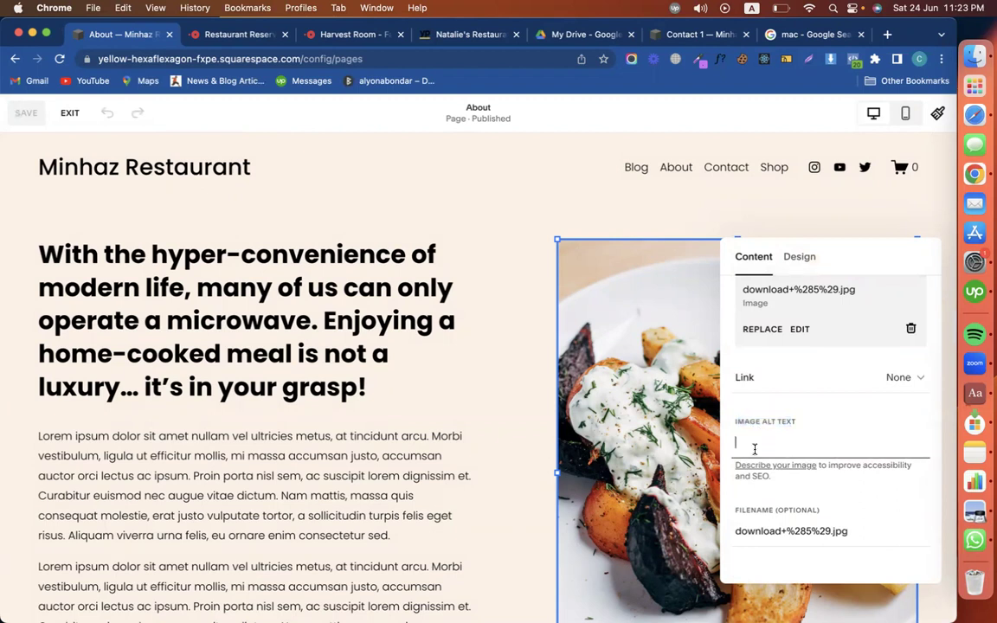
key("super+v")
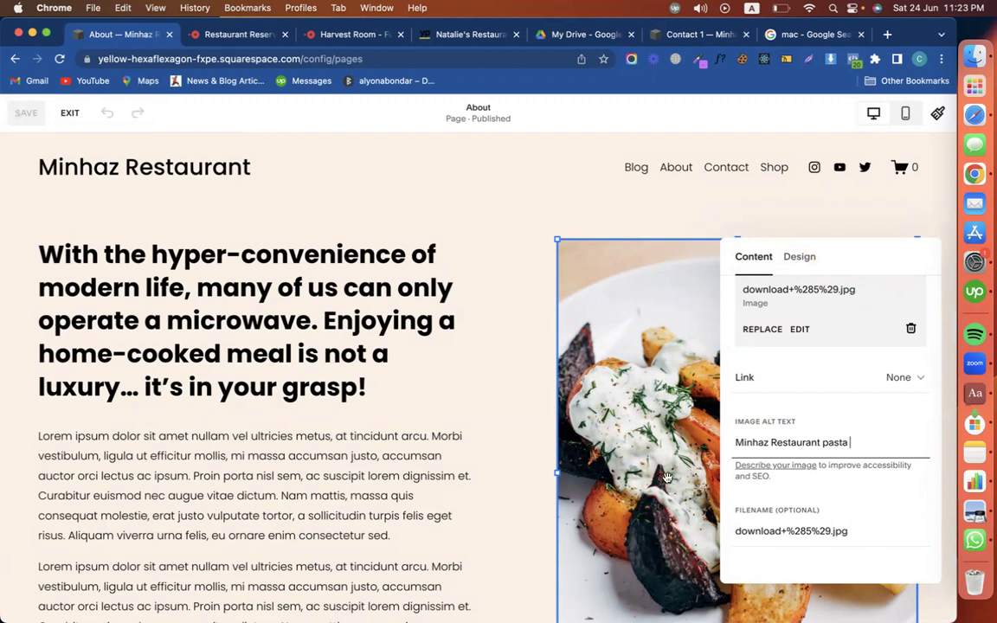
scroll(666, 477, "down", 5)
double_click(815, 441)
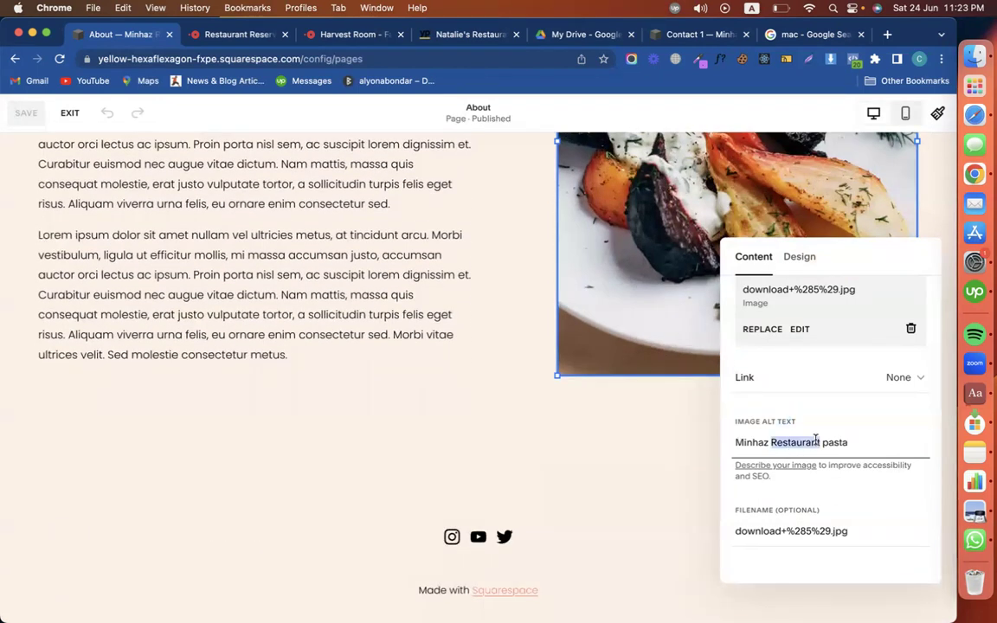
left_click(843, 441)
double_click(834, 442)
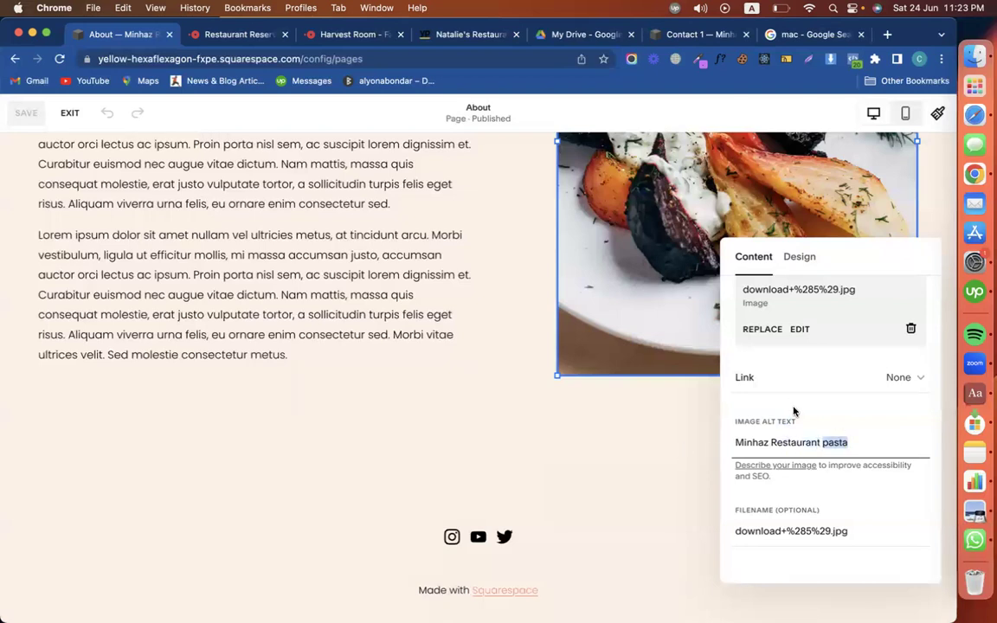
scroll(791, 405, "up", 2)
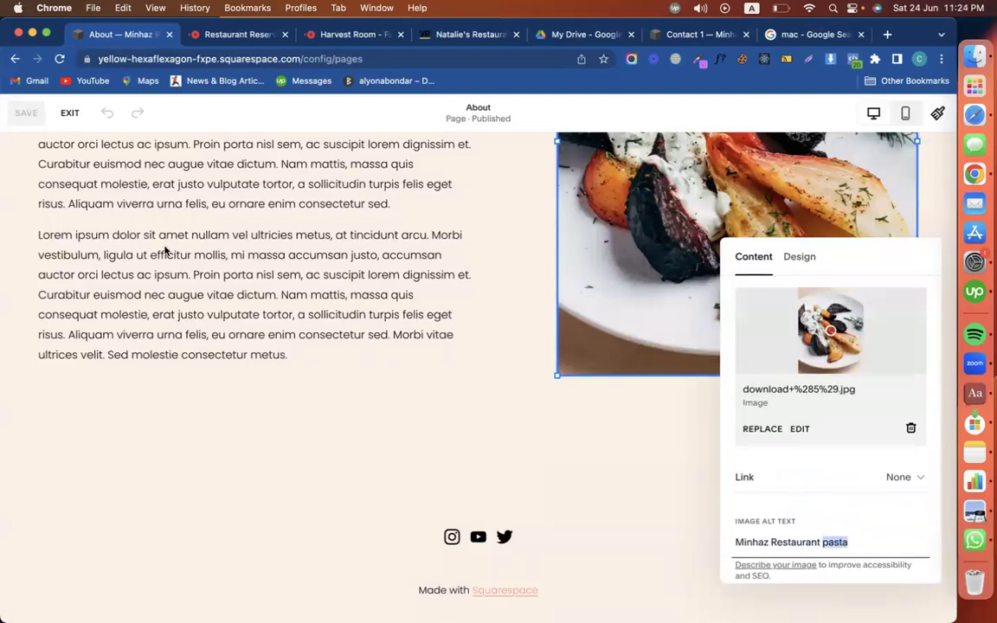
scroll(340, 407, "down", 1)
scroll(340, 407, "up", 5)
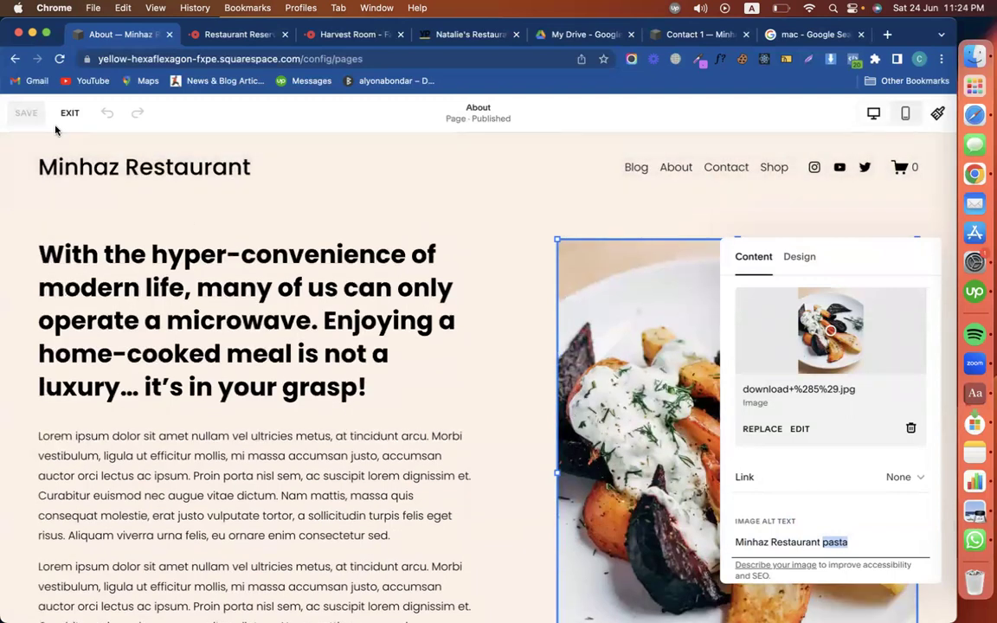
left_click(204, 231)
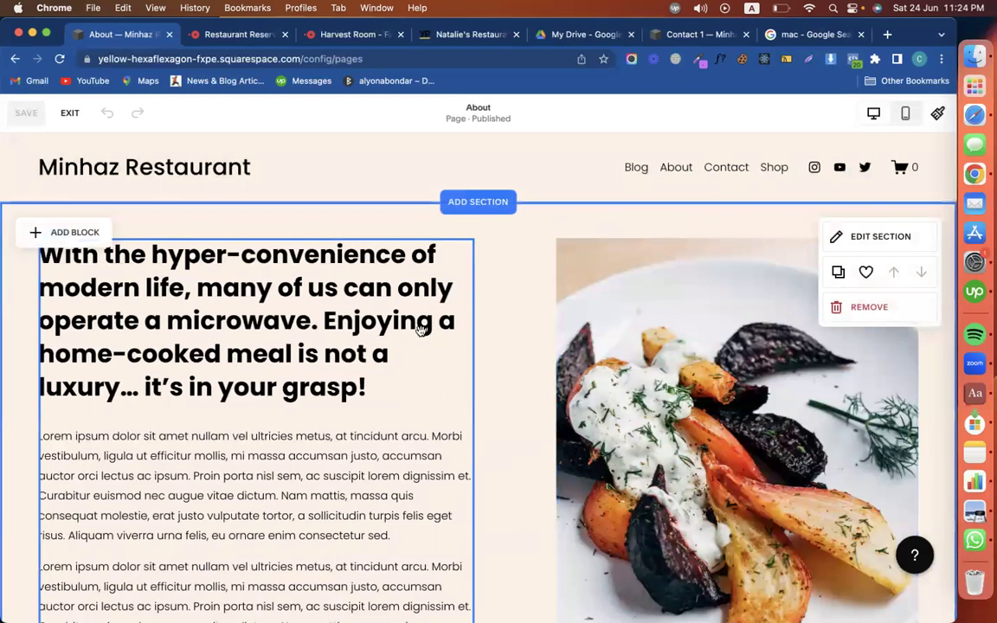
Replace the opening 'Lorem ipsum' of the first paragraph with bold-italic 'Minhaz Restaurant'.
scroll(407, 337, "down", 3)
scroll(406, 336, "up", 2)
left_click(266, 421)
left_click(266, 422)
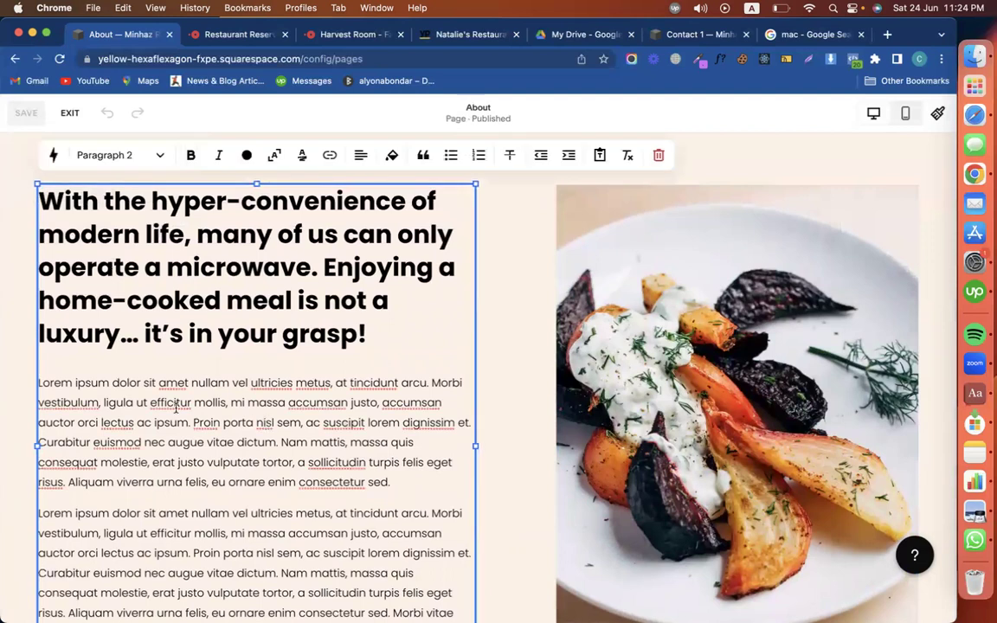
left_click_drag(107, 382, 39, 380)
type("Minhaz Restaurant")
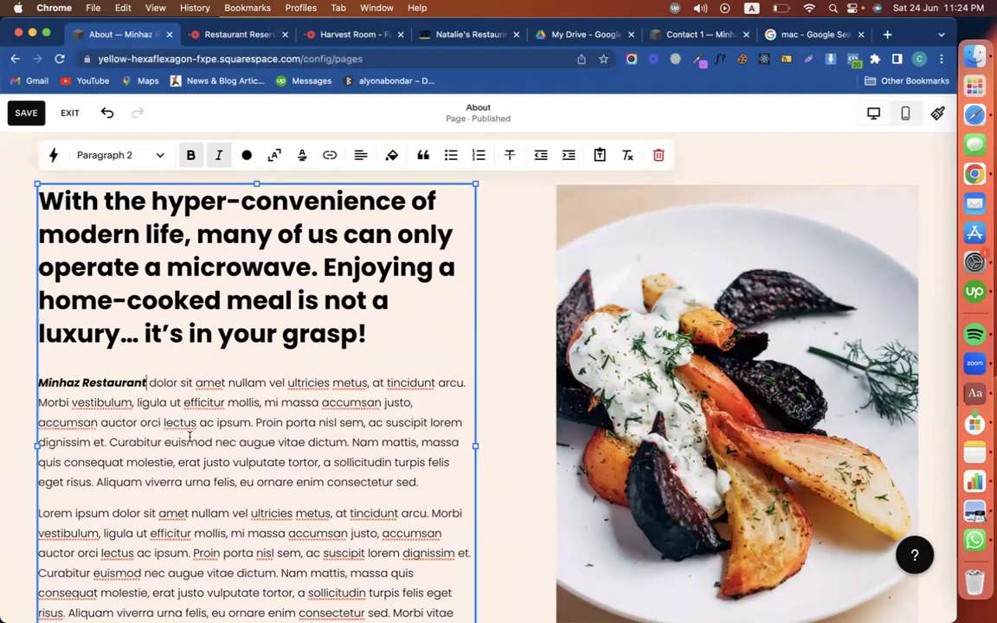
Replace the second paragraph's closing words with 'Minhaz Restaurant' and save the About page.
scroll(189, 435, "down", 3)
left_click_drag(293, 516, 182, 519)
type("Minhaz Restaurant")
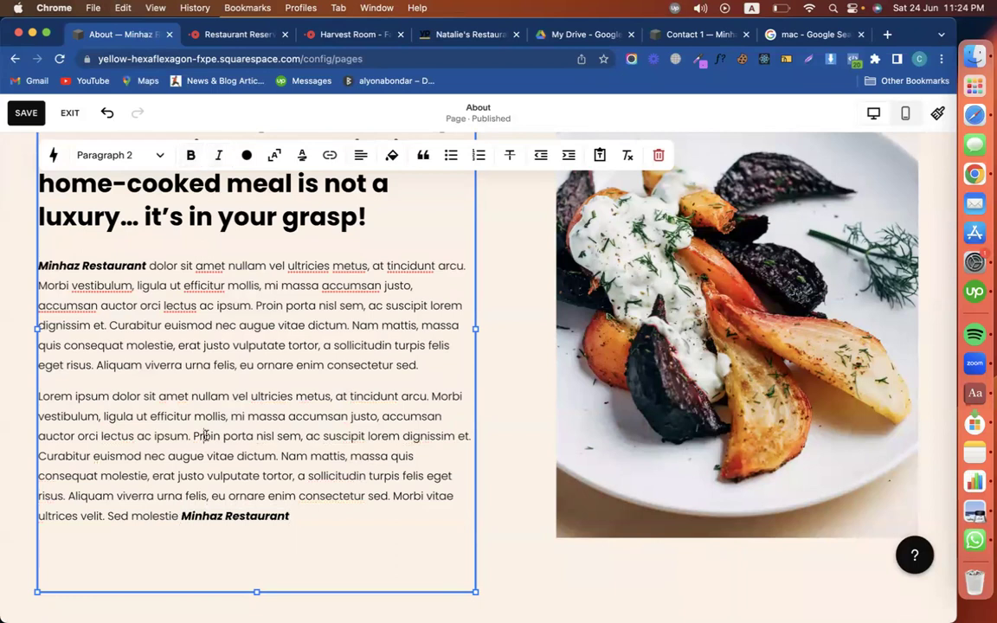
scroll(206, 435, "up", 4)
scroll(206, 435, "down", 3)
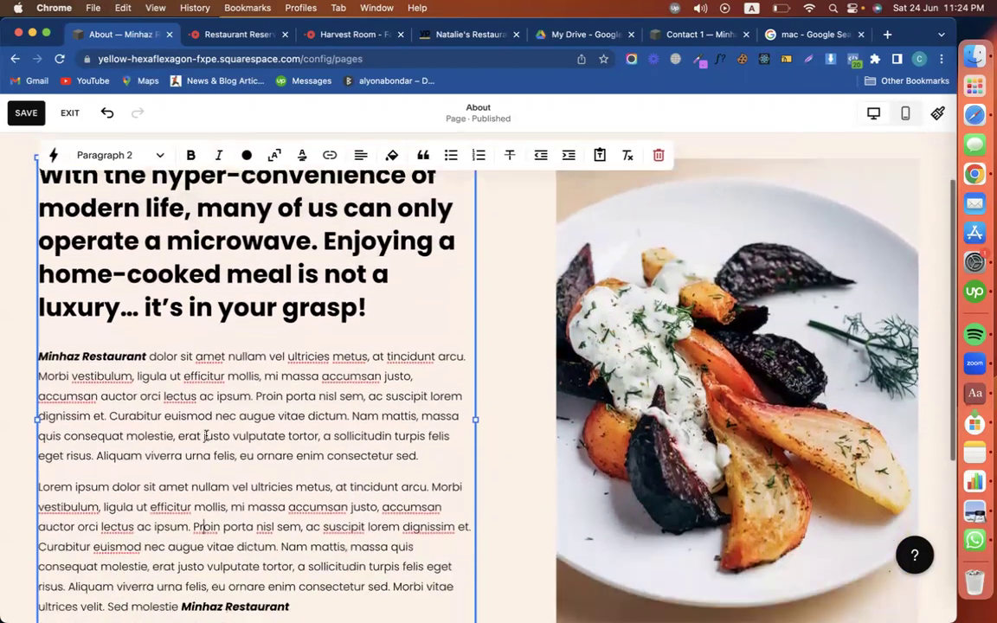
scroll(158, 326, "up", 5)
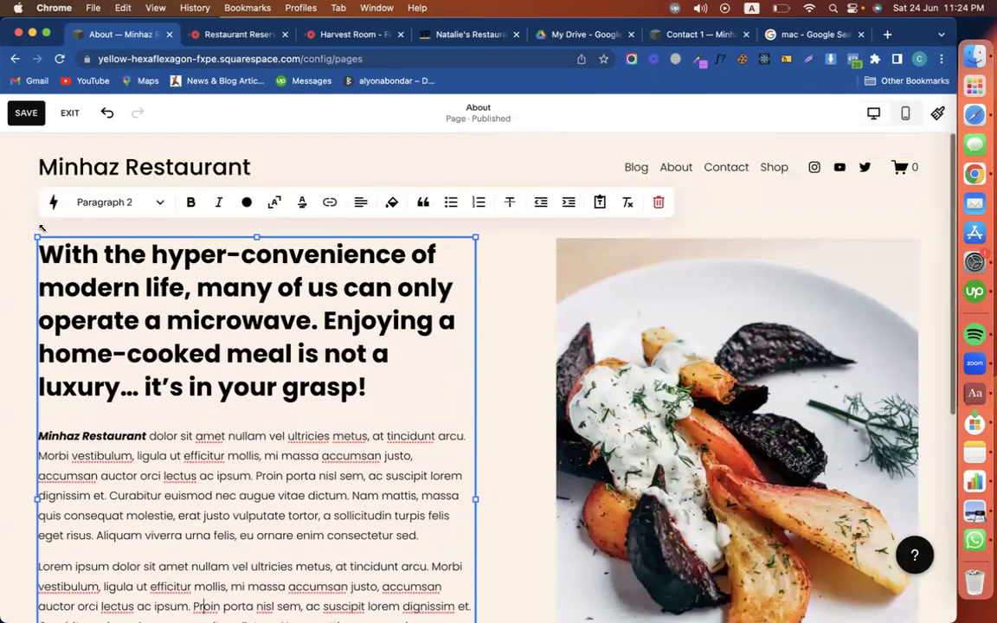
left_click(26, 115)
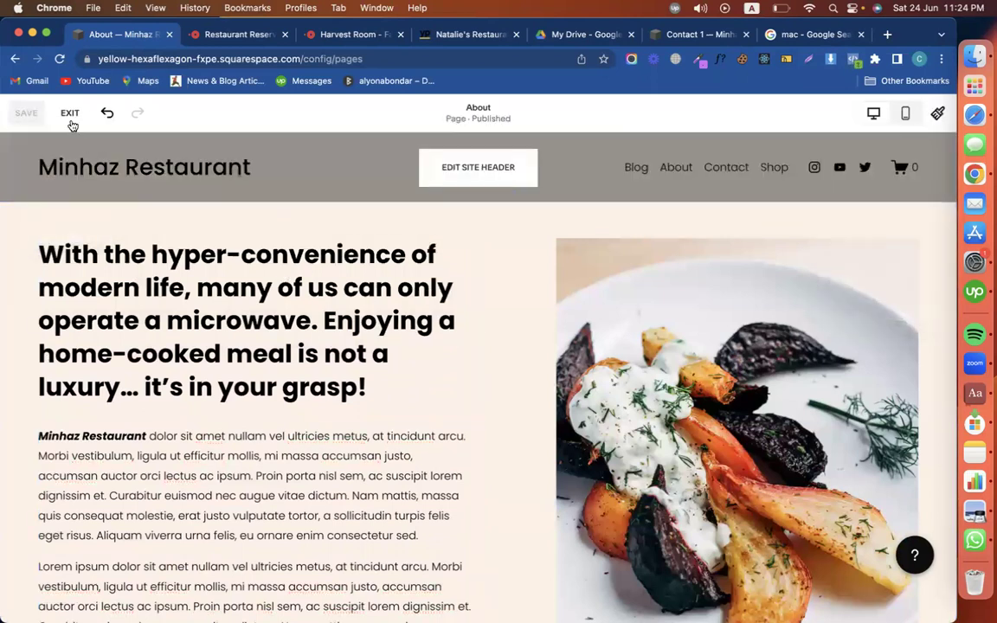
Exit the About page editor, then reopen it for editing and scroll to the body text.
left_click(70, 115)
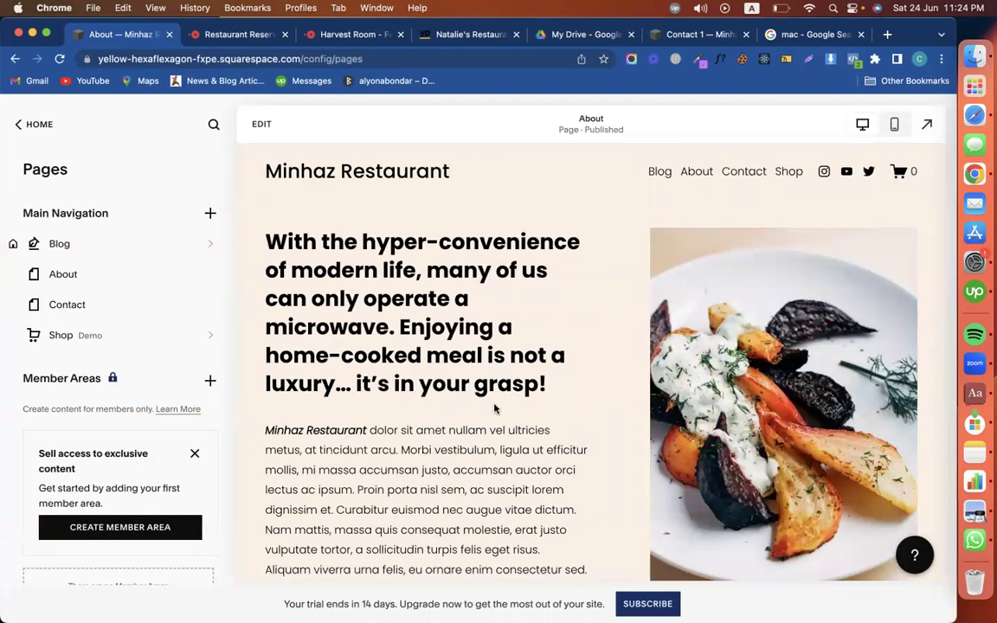
scroll(496, 409, "down", 2)
scroll(323, 356, "up", 2)
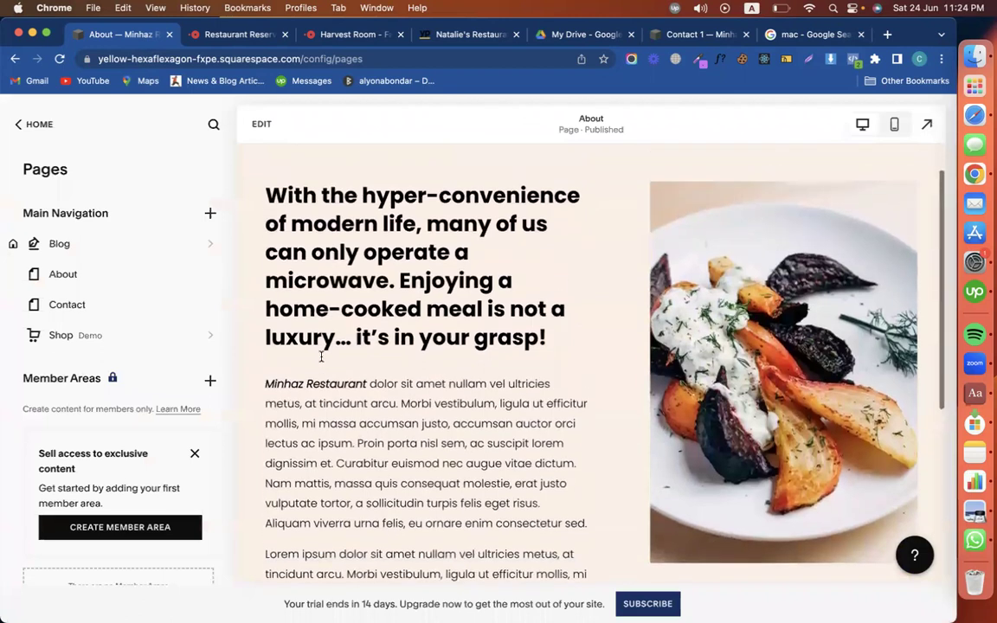
scroll(289, 417, "down", 6)
scroll(289, 417, "up", 1)
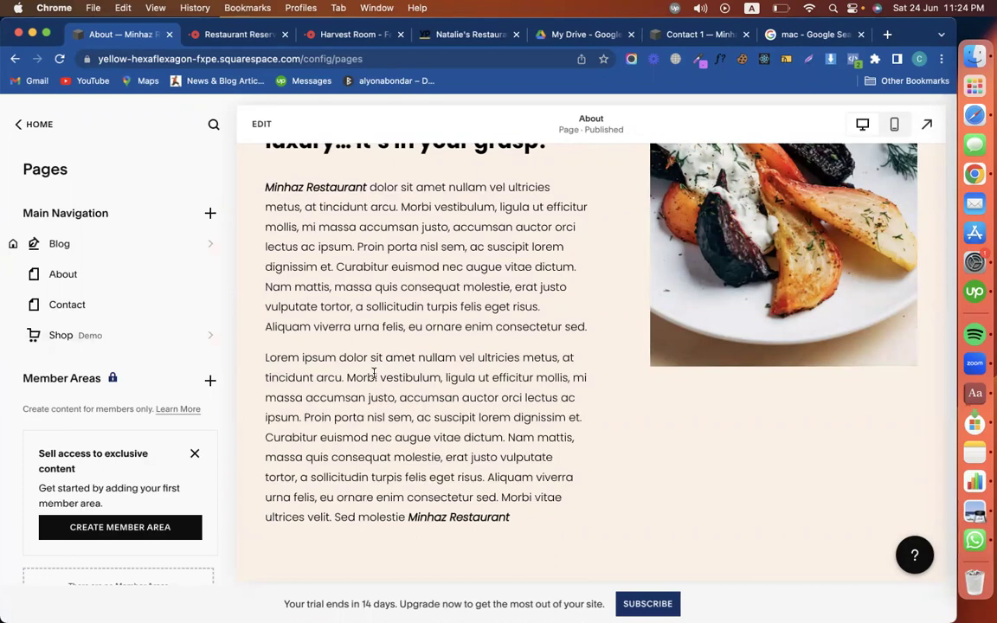
scroll(485, 337, "up", 5)
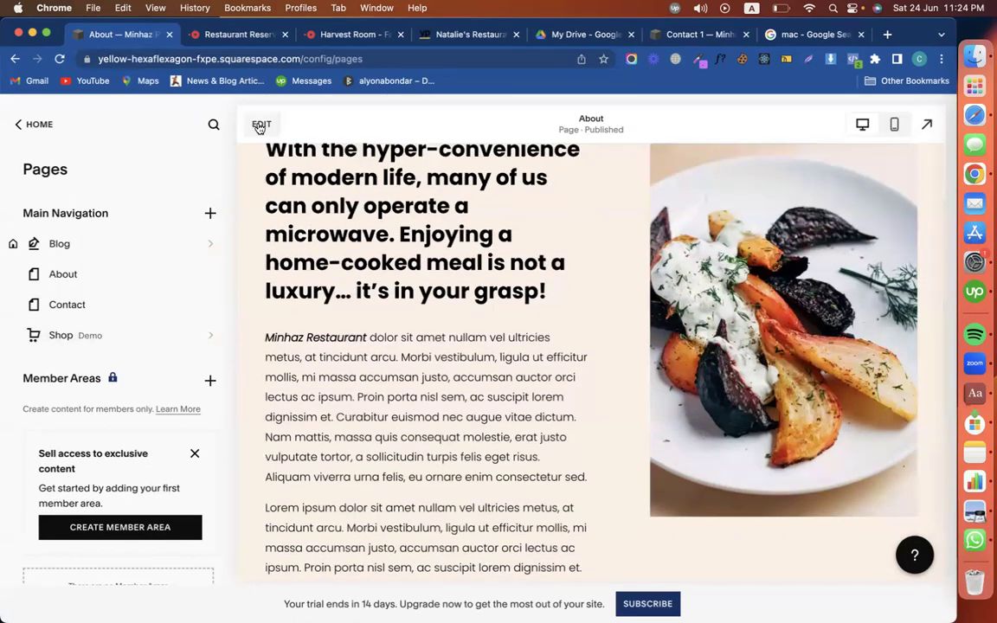
left_click(260, 125)
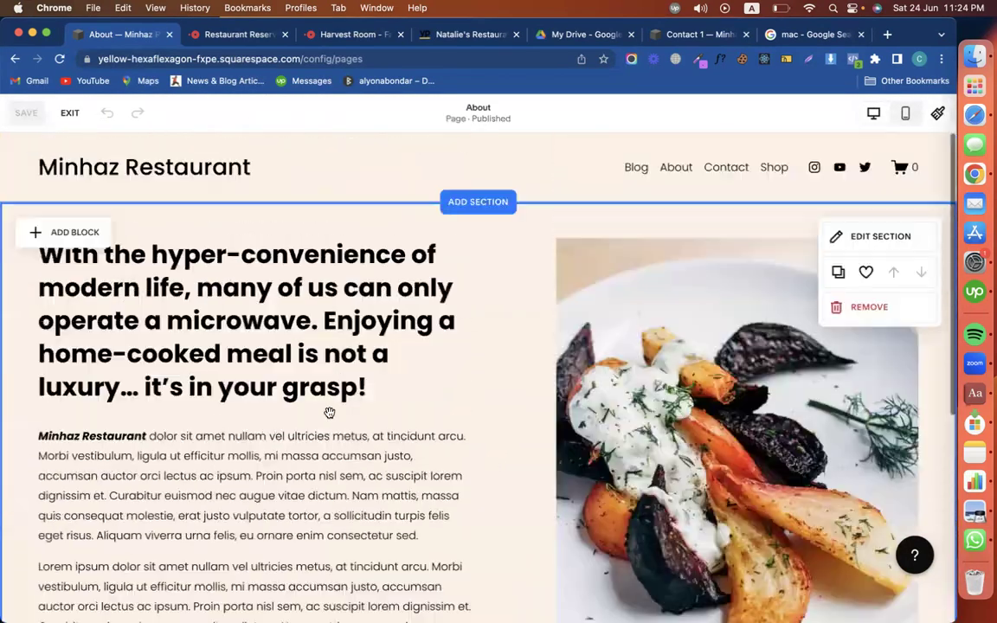
scroll(329, 412, "down", 3)
scroll(329, 413, "up", 3)
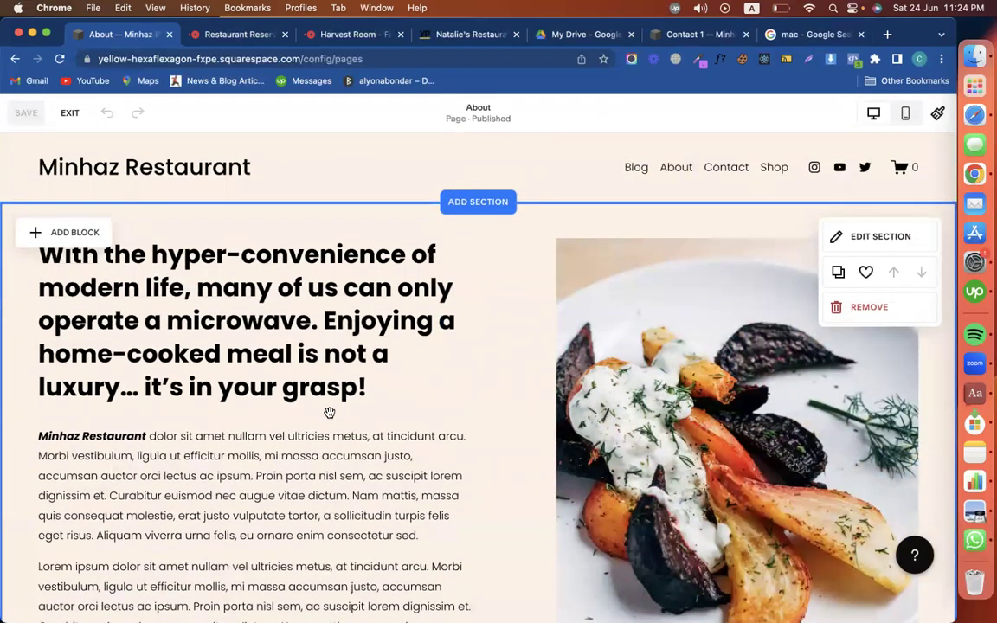
left_click(69, 114)
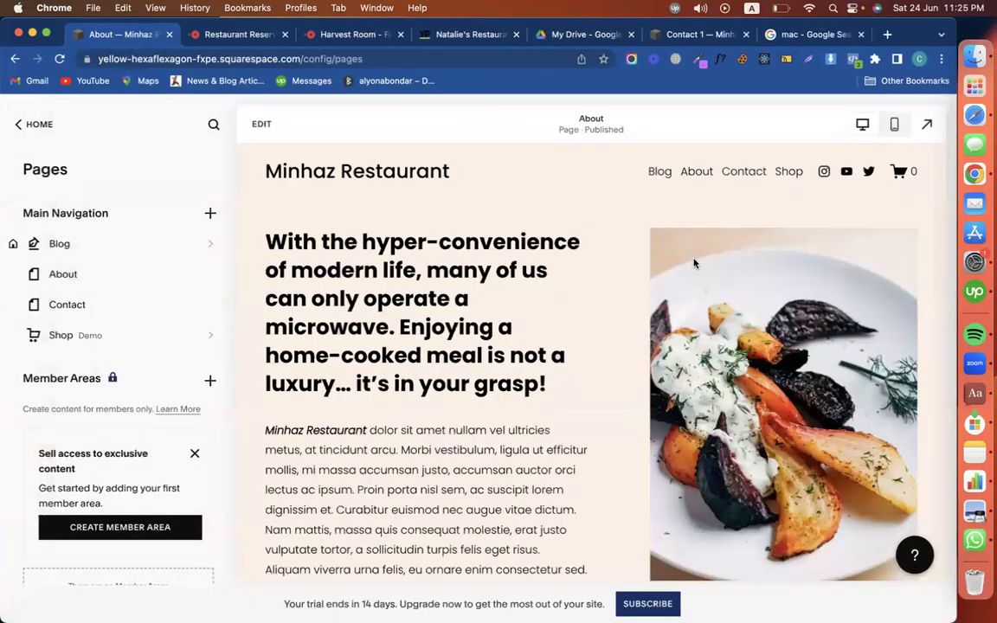
left_click(258, 126)
scroll(300, 289, "down", 5)
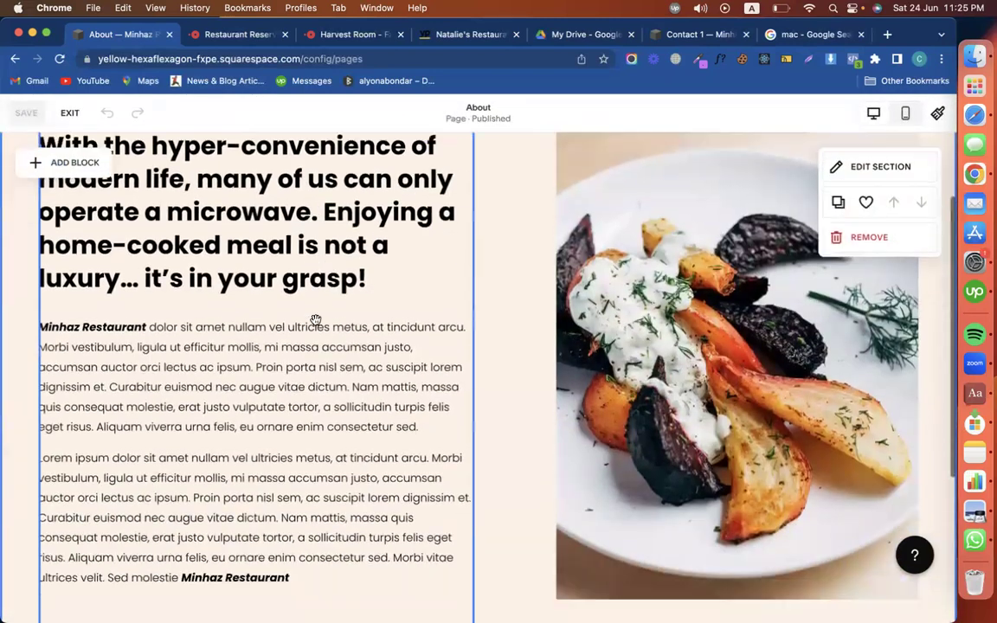
Add the line 'To know more contact Minhaz Restaurant' to the About page body text.
left_click(318, 490)
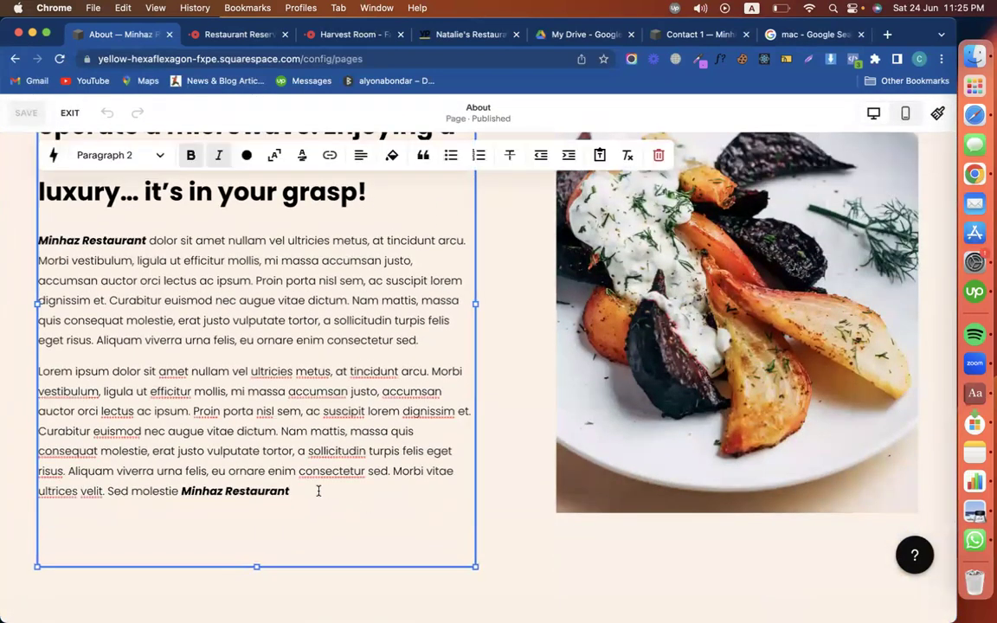
type("To kk")
key("BackSpace")
type("now ")
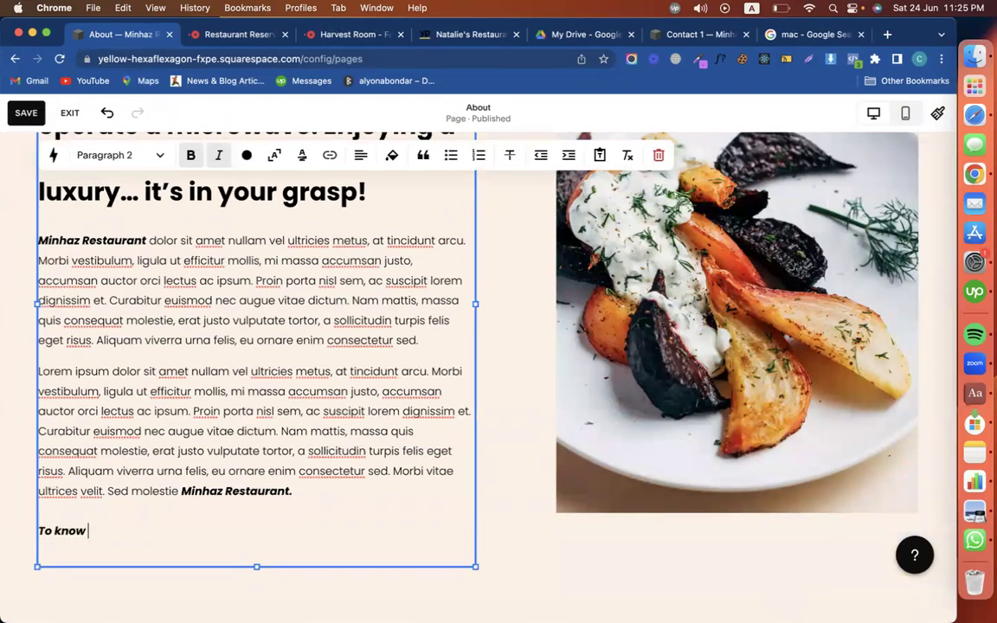
type("more contact Minhaz Restaurant")
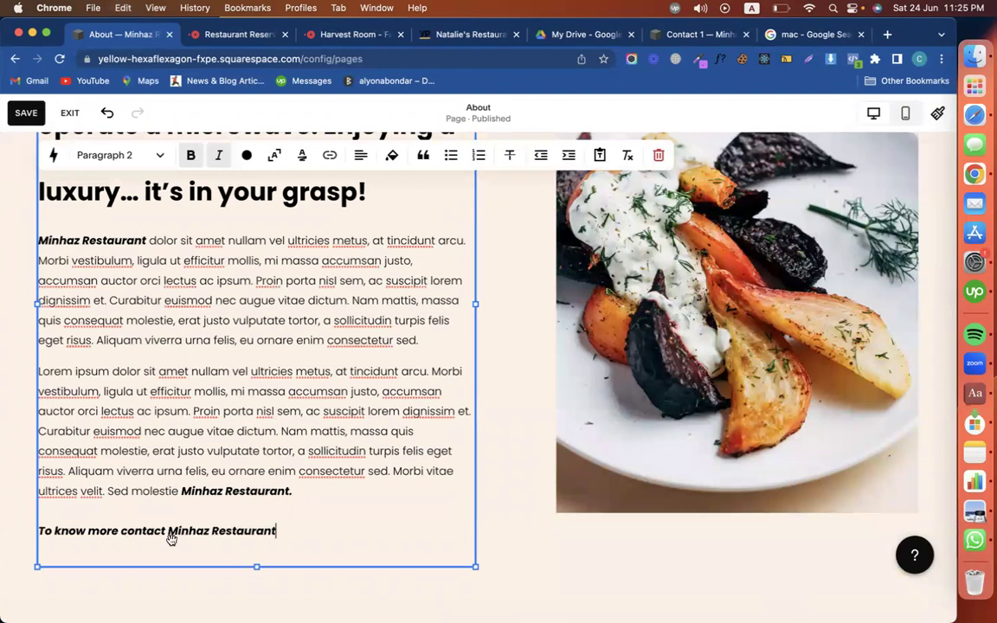
Link 'Minhaz Restaurant' to the Contact page's URL and save the About page.
left_click(169, 532, "shift")
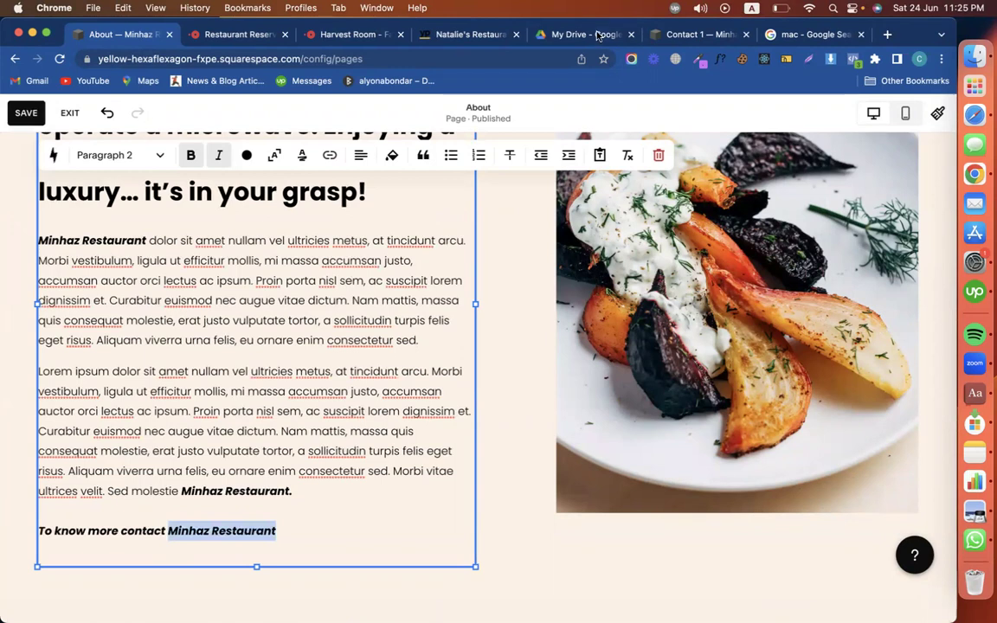
left_click(692, 35)
right_click(304, 59)
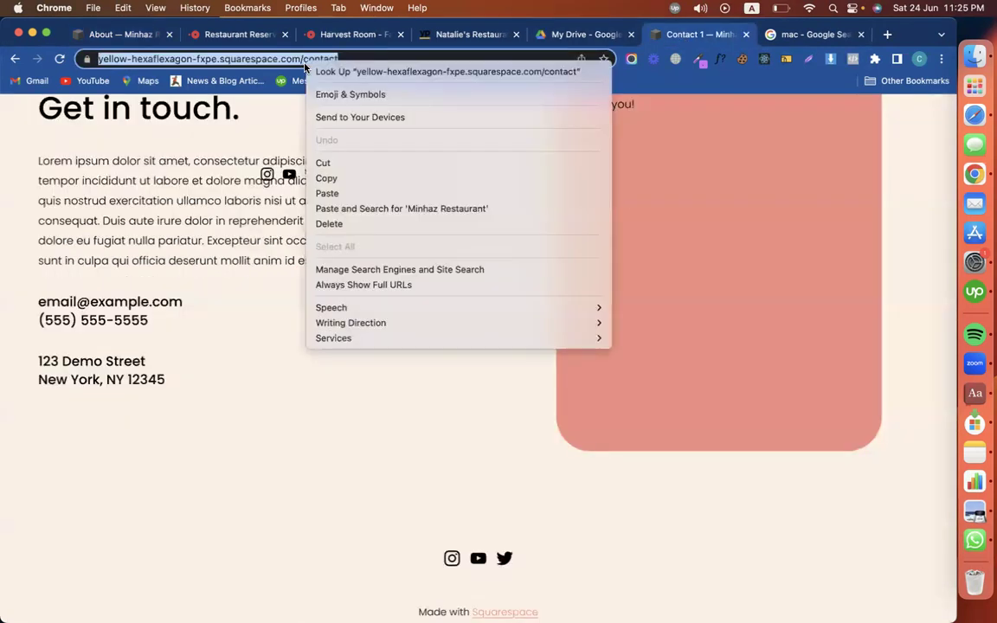
left_click(326, 178)
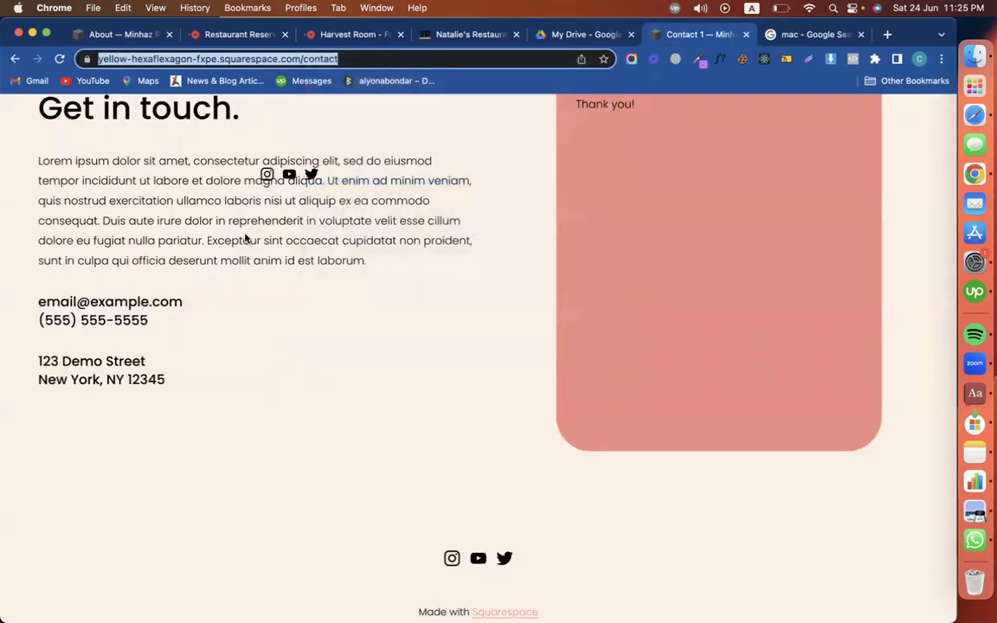
scroll(245, 233, "up", 3)
left_click(122, 35)
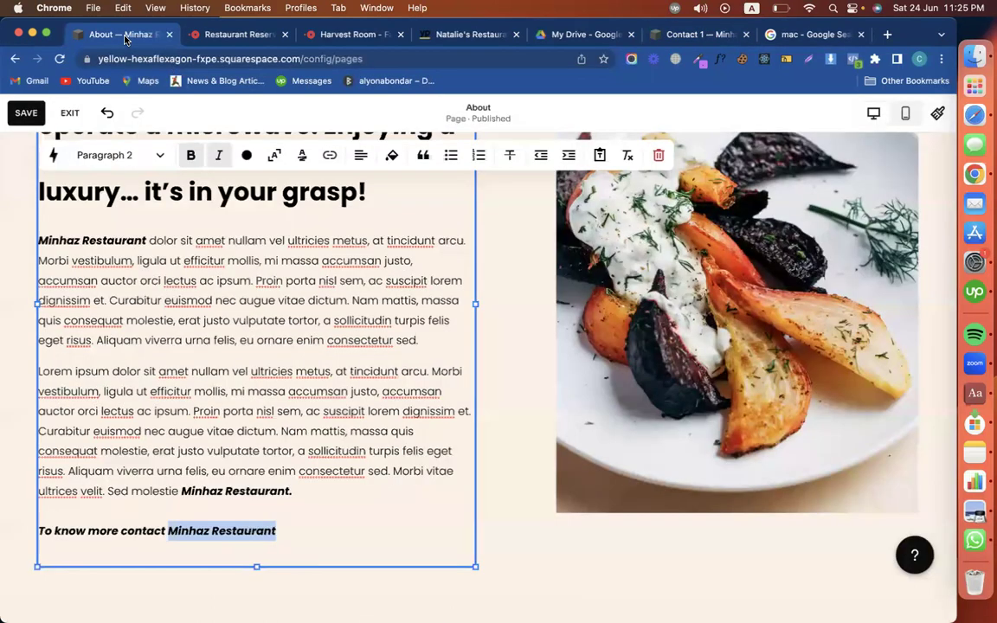
left_click(330, 155)
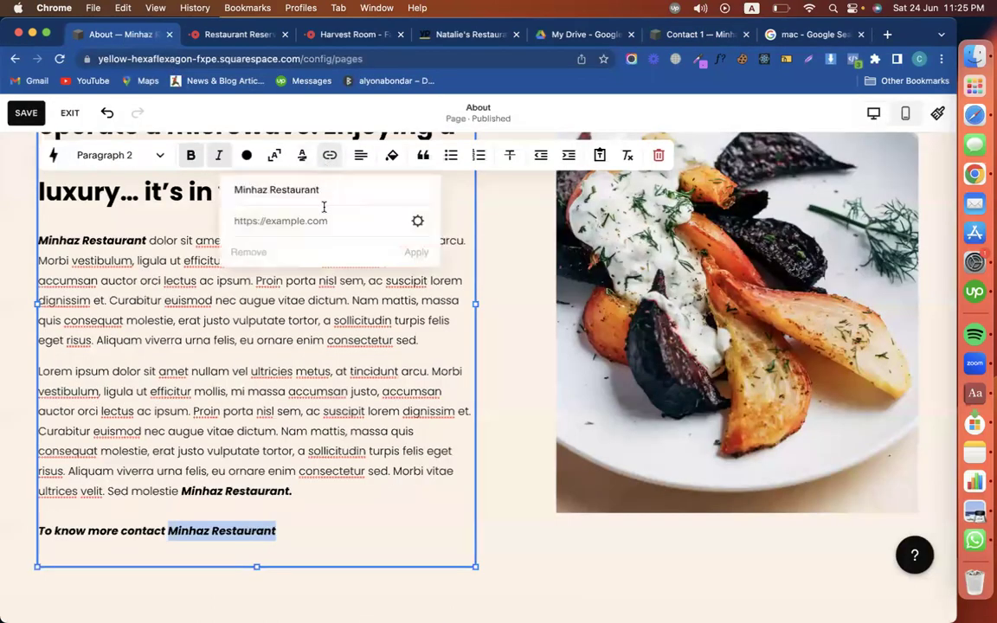
key("super+v")
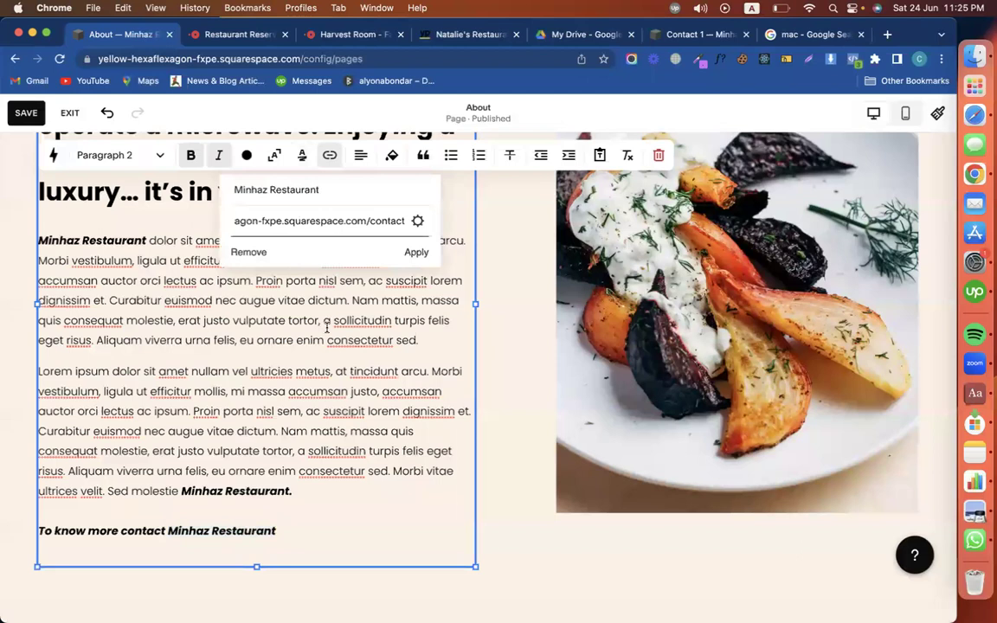
left_click(412, 254)
left_click(231, 533)
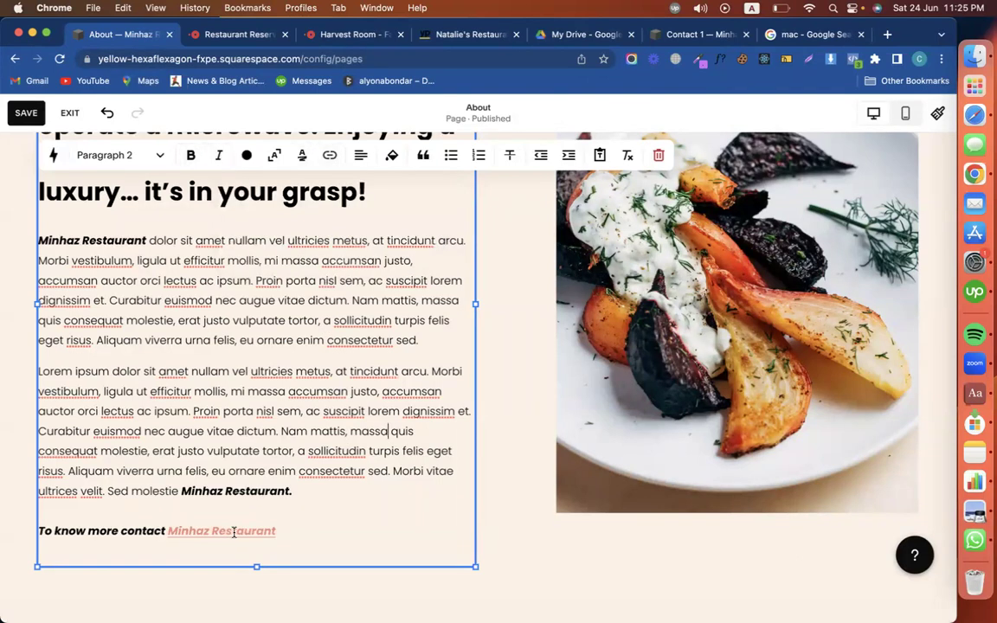
left_click(24, 115)
scroll(407, 332, "up", 3)
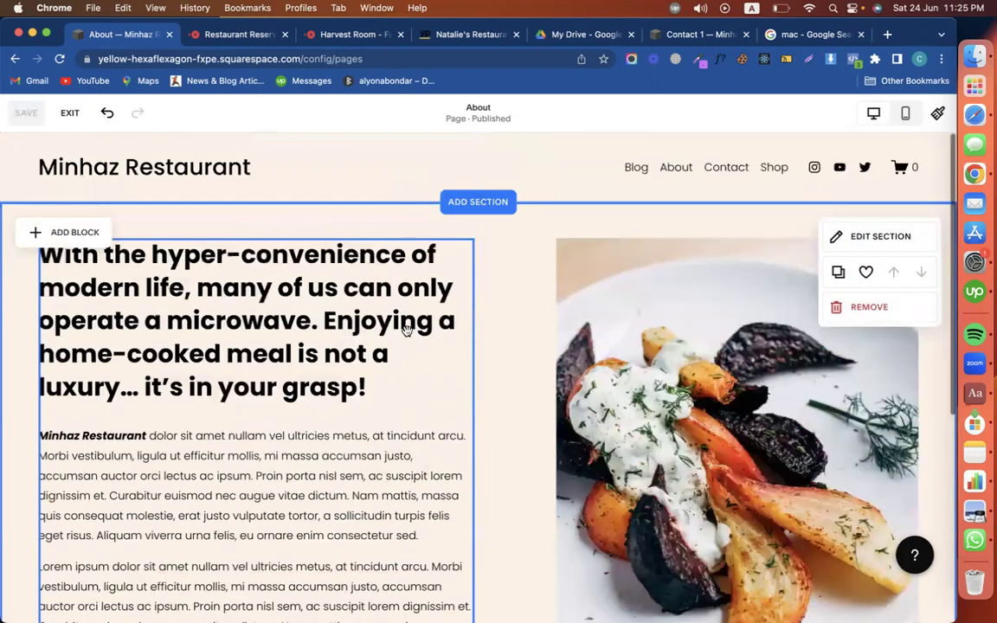
Exit the editor and review the About page's SEO title and description in its settings.
left_click(69, 113)
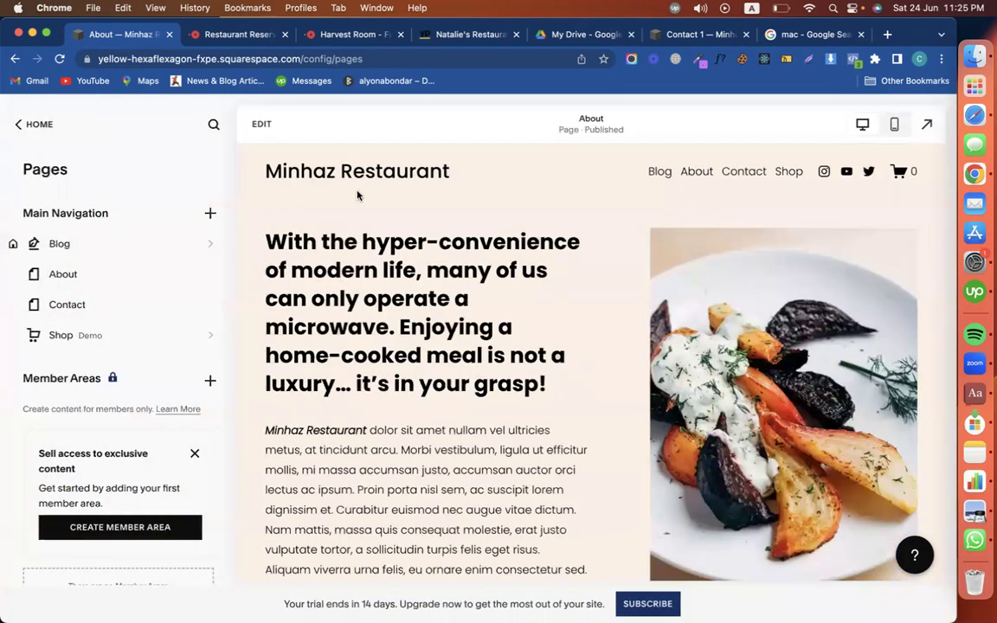
left_click(19, 124)
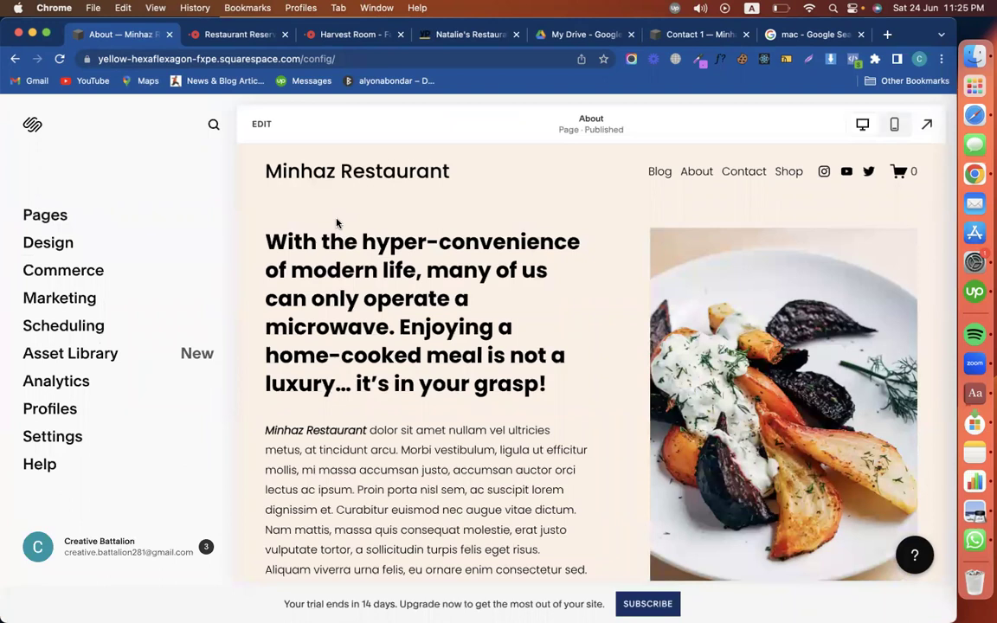
left_click(93, 213)
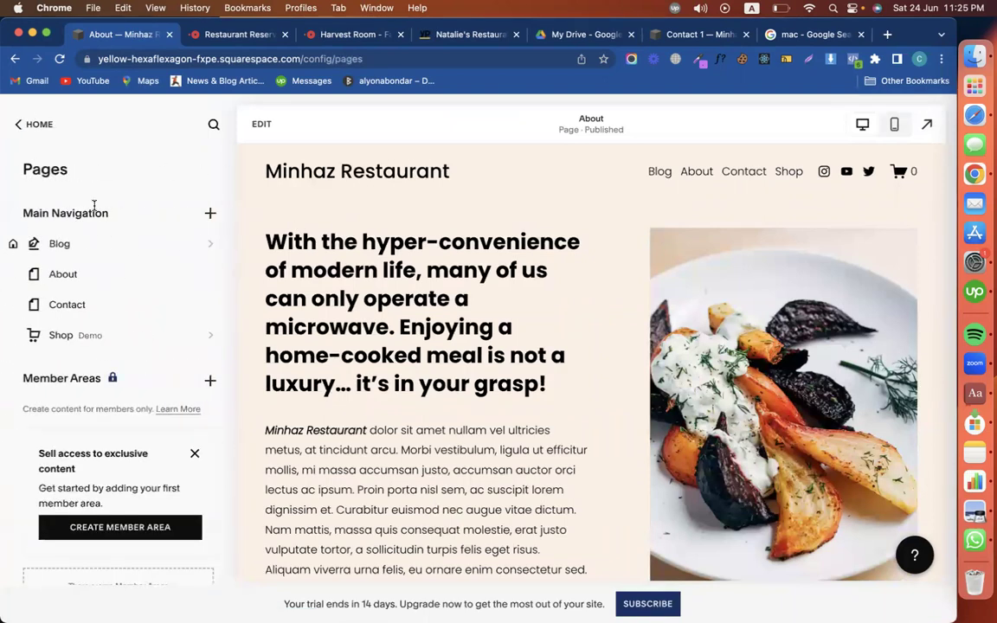
left_click(205, 274)
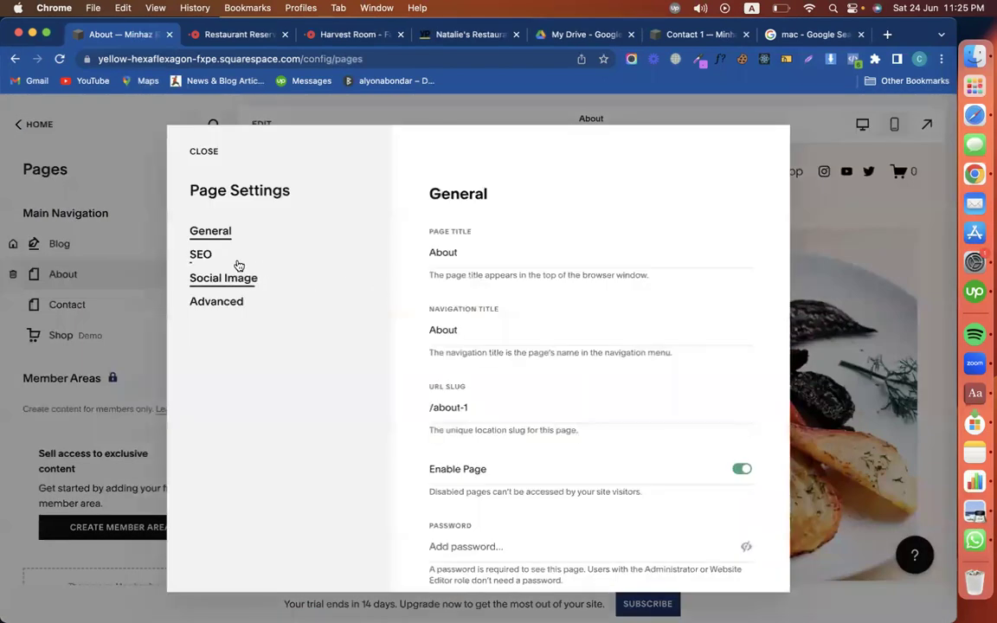
left_click(201, 255)
scroll(503, 372, "down", 2)
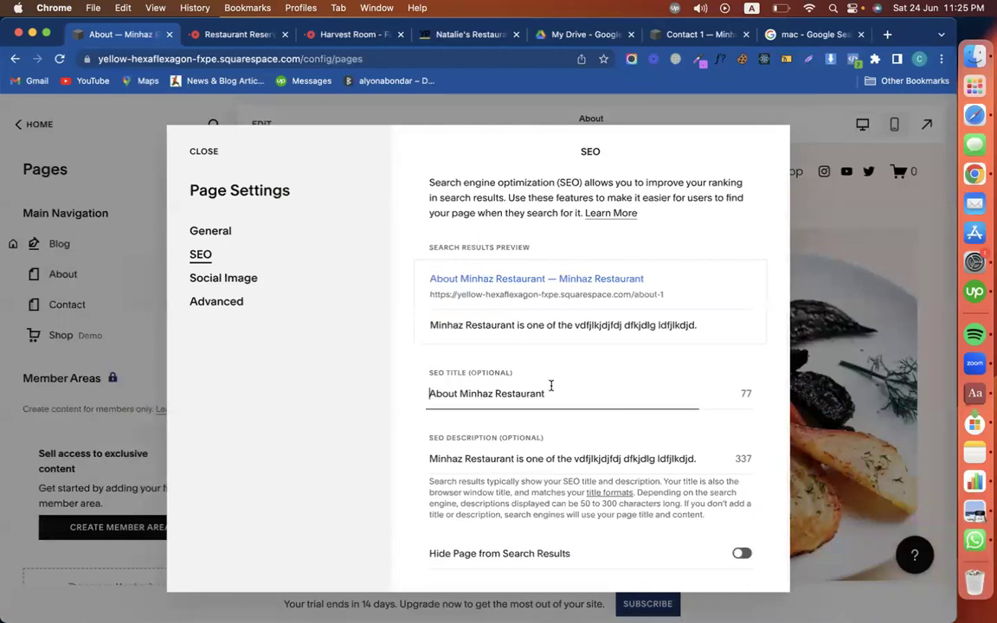
left_click(204, 150)
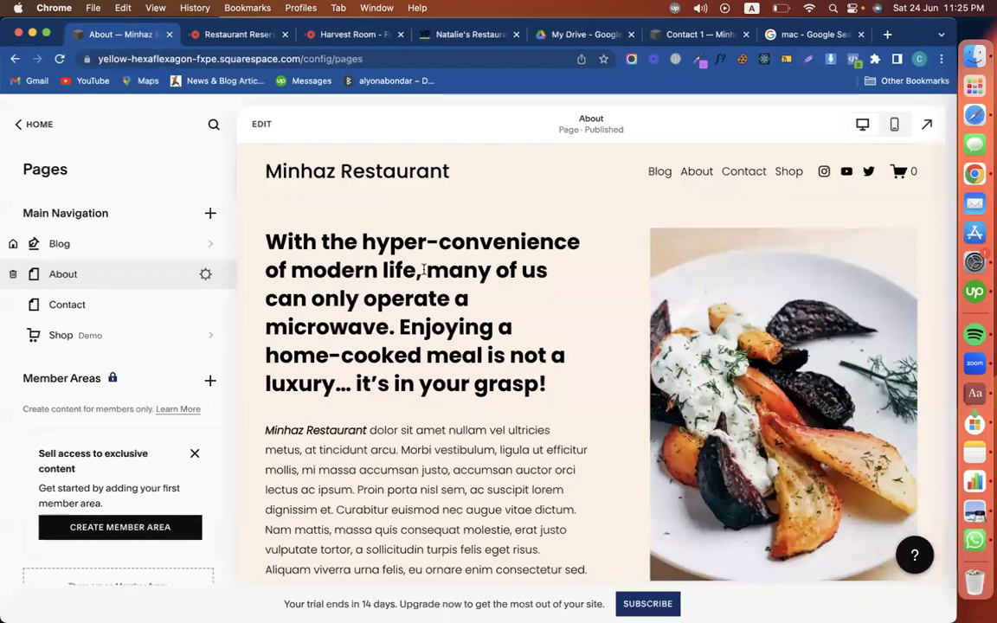
Scroll through the published About page and return to the main site menu.
scroll(422, 267, "down", 2)
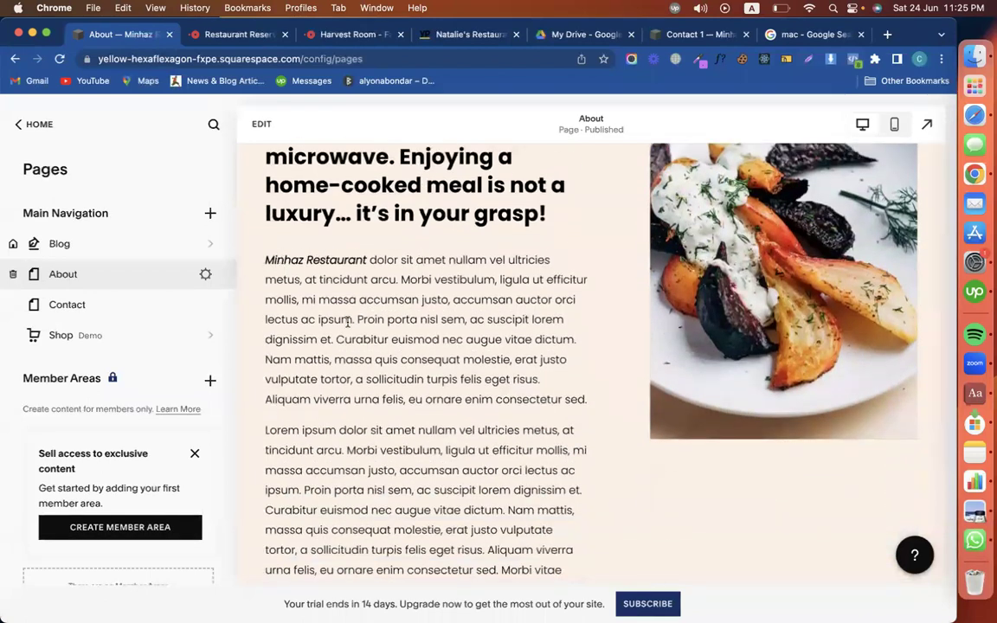
scroll(347, 322, "down", 4)
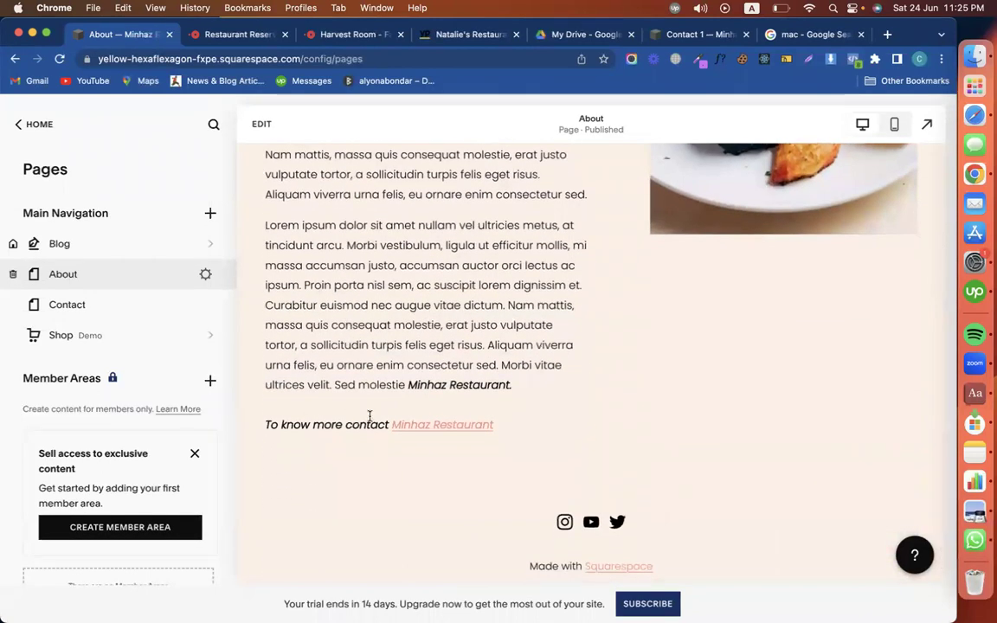
scroll(349, 349, "up", 10)
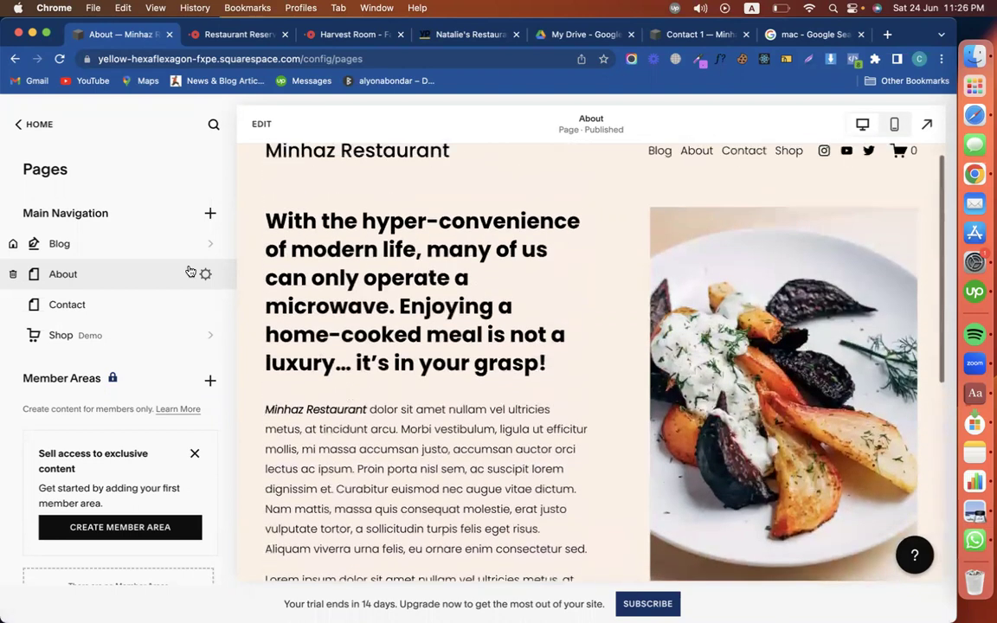
left_click(24, 118)
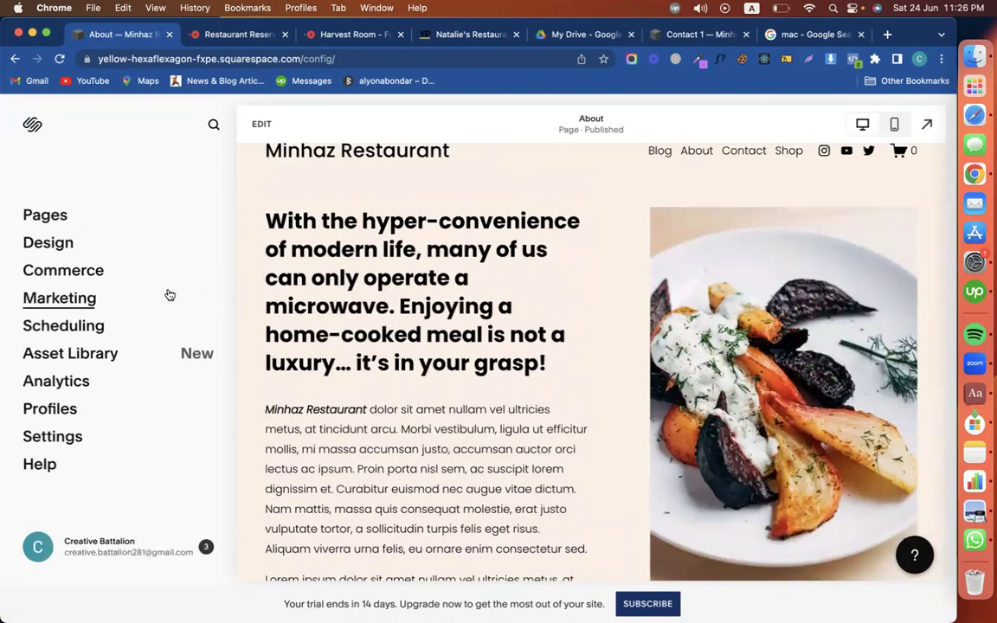
Open the SEO checklist help article from Marketing > SEO Appearance, then the Google Search Keywords analytics.
left_click(102, 299)
left_click(90, 300)
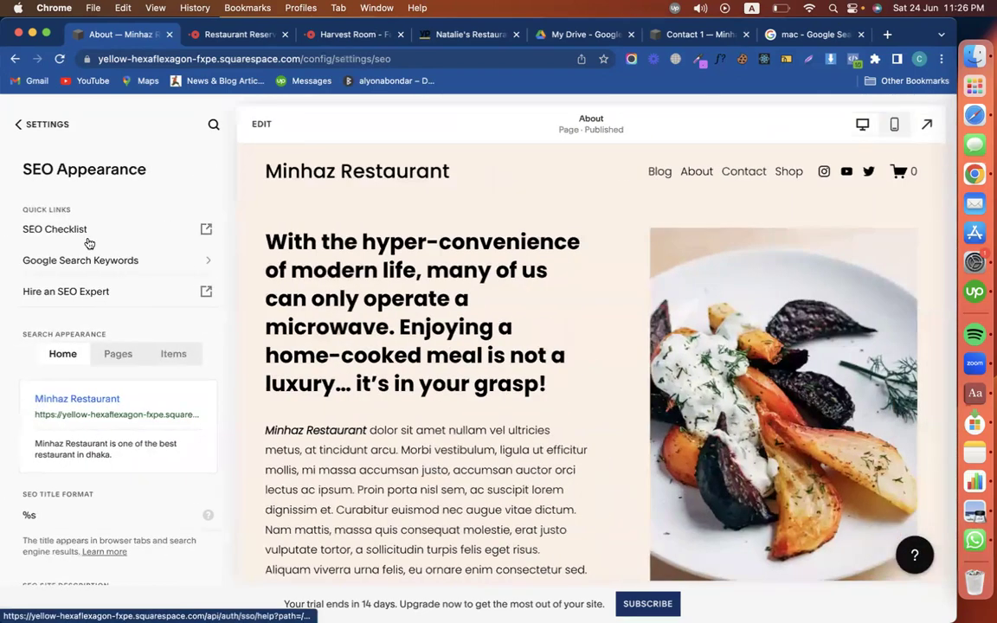
left_click(87, 232)
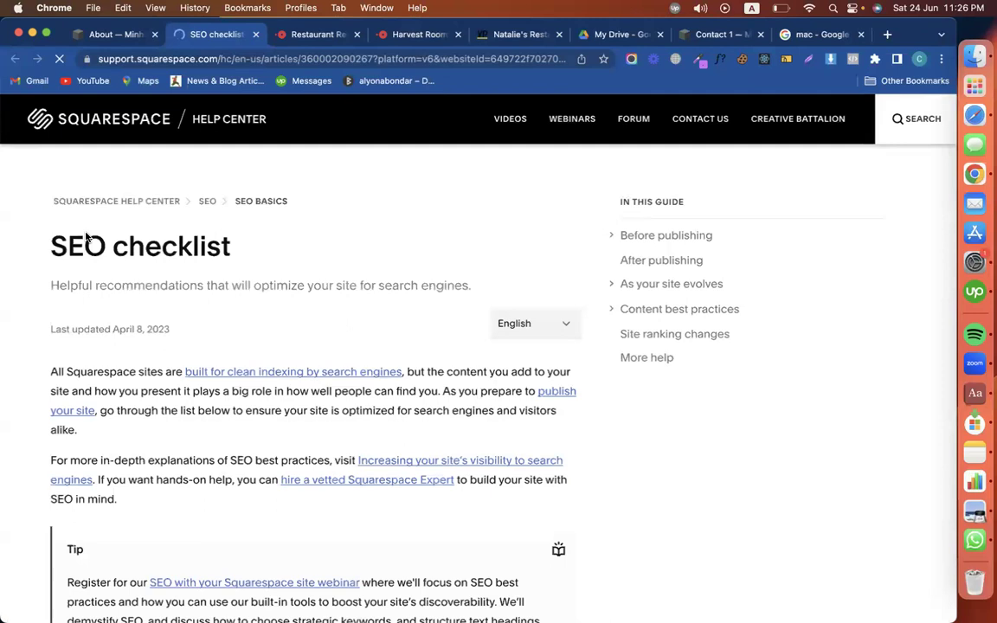
left_click(97, 35)
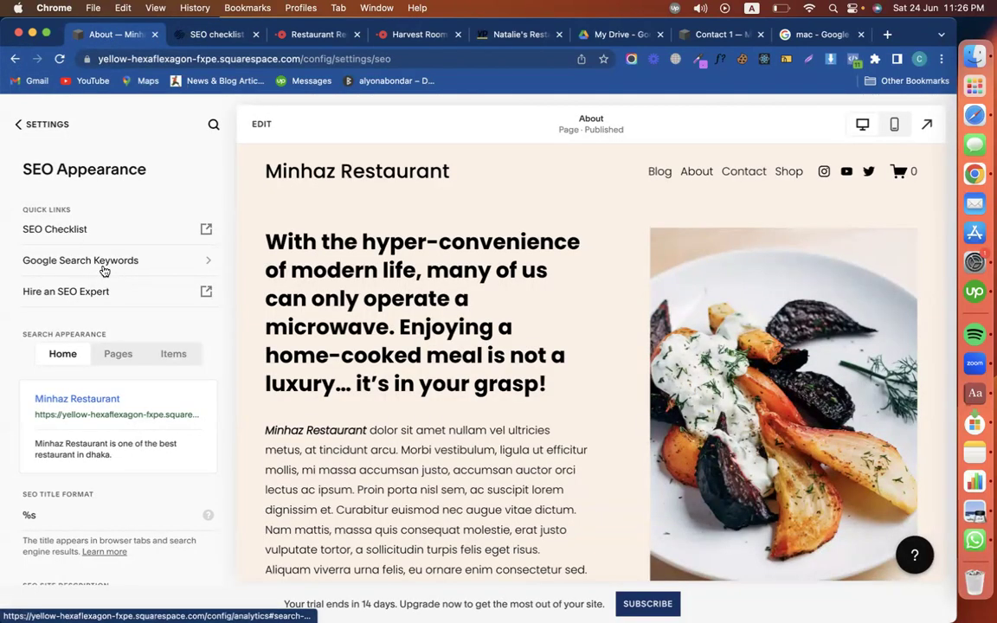
left_click(103, 269)
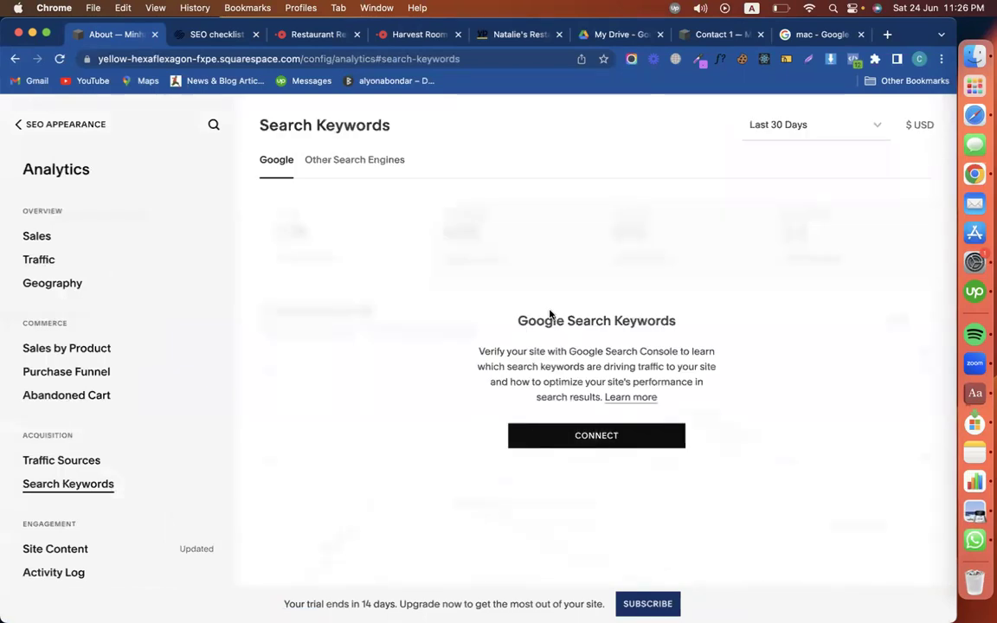
Authorise the Google account and allow Squarespace access to Search Console data.
left_click(576, 435)
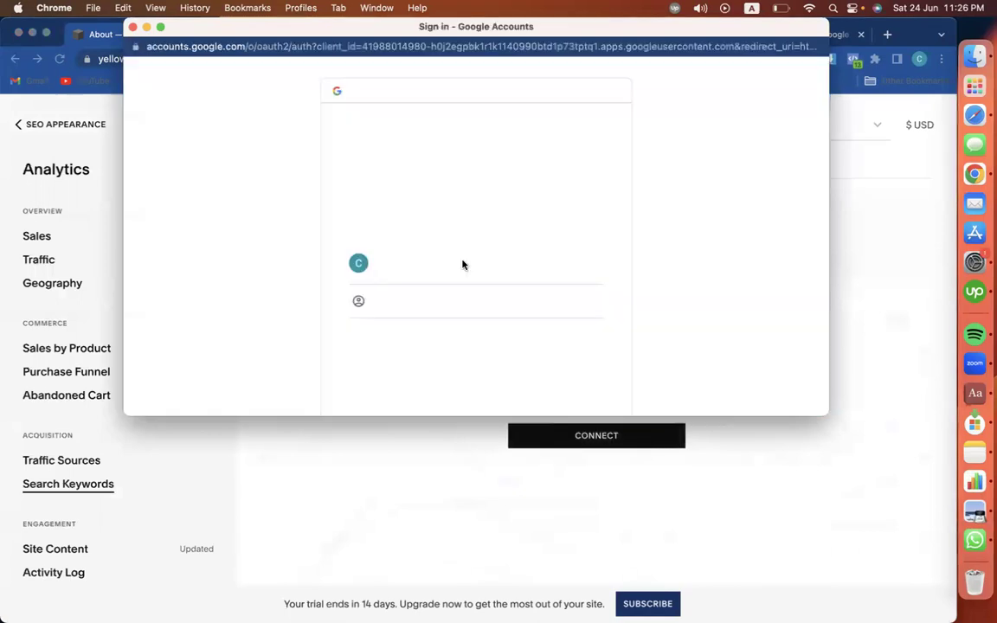
left_click(463, 265)
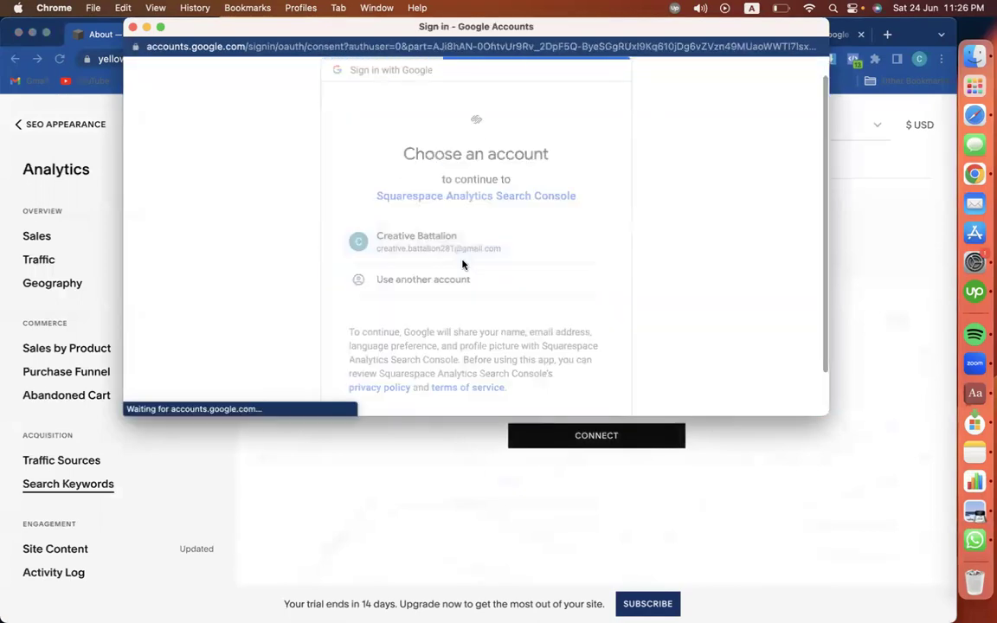
scroll(463, 264, "down", 5)
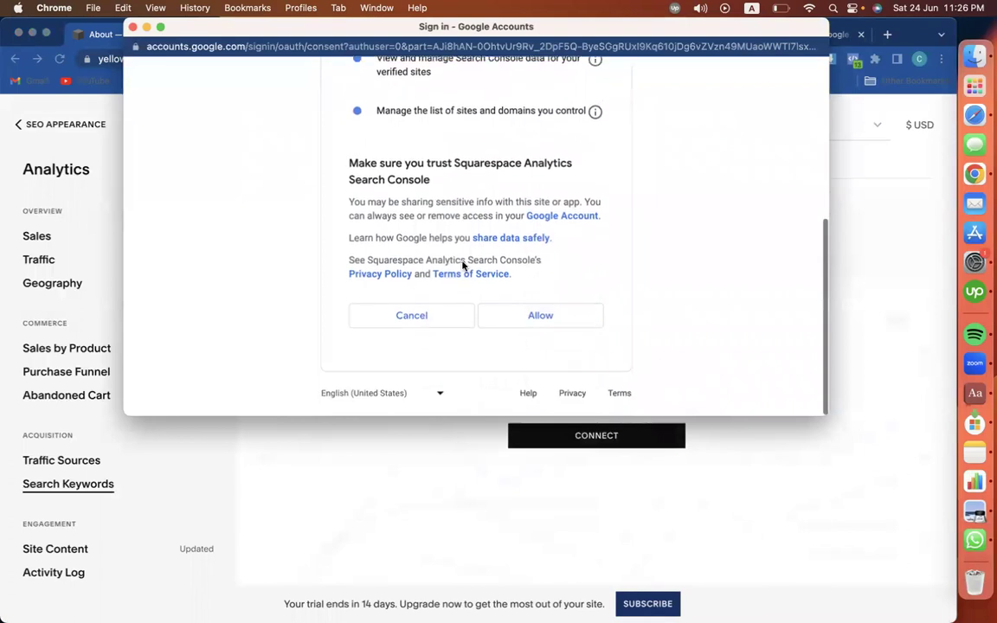
left_click(549, 318)
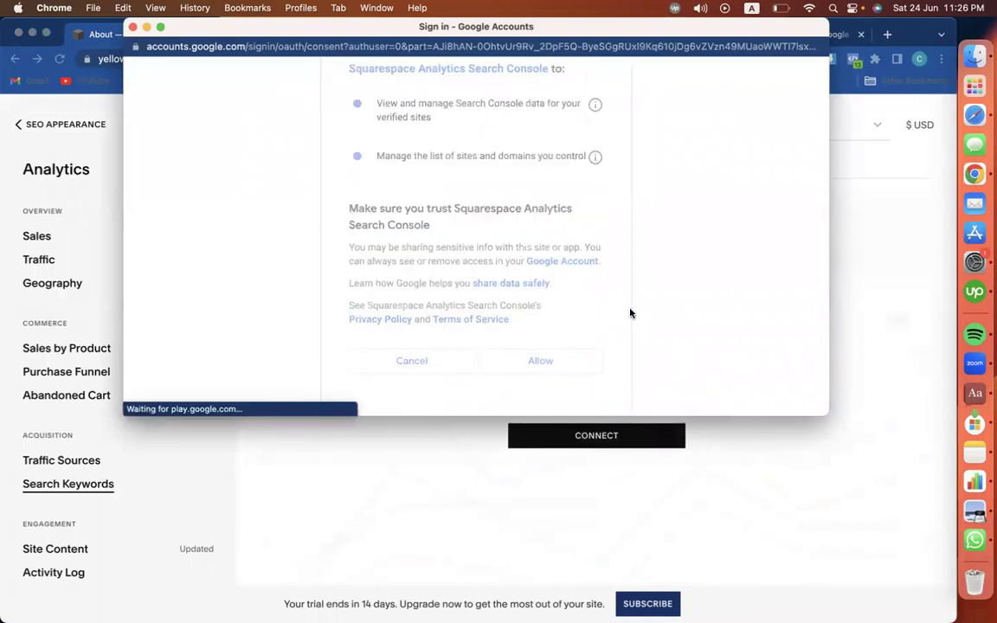
scroll(639, 233, "down", 4)
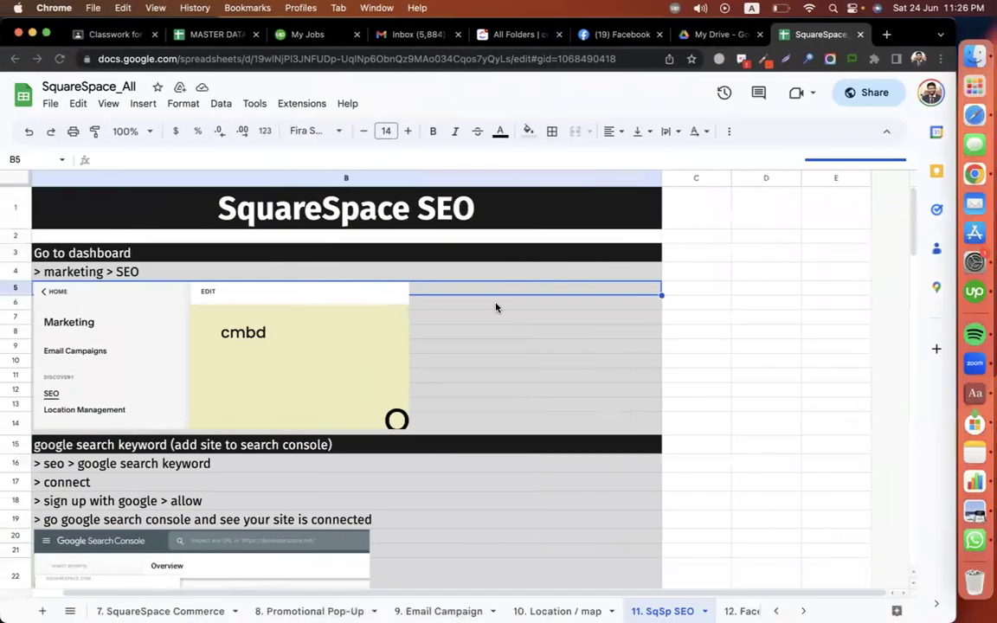
Open the Course Contents sheet, select the lesson entry in B40, then return to Squarespace.
left_click(70, 611)
scroll(100, 540, "up", 5)
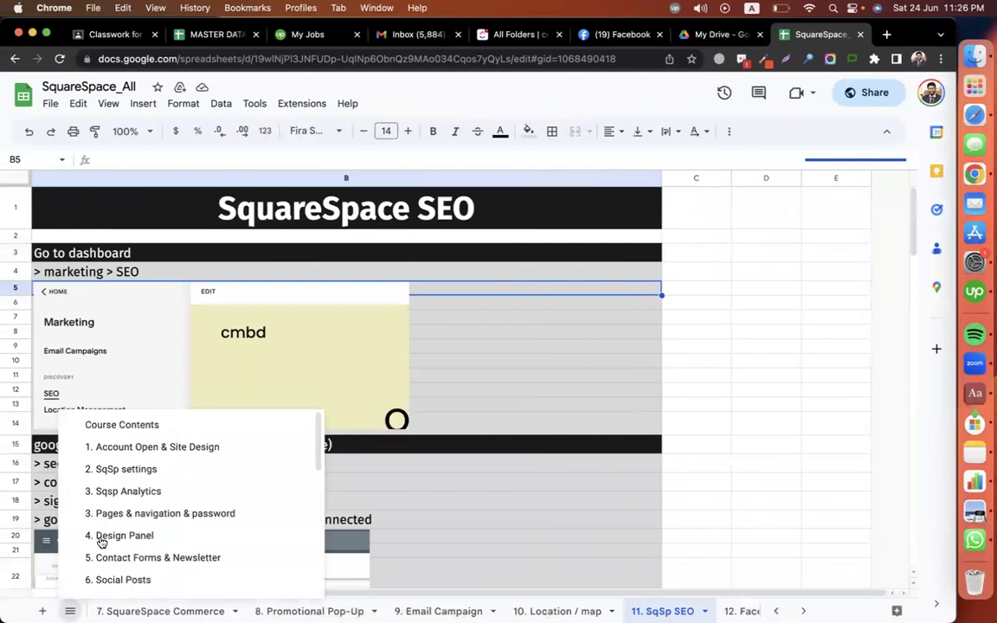
left_click(94, 430)
scroll(182, 471, "down", 10)
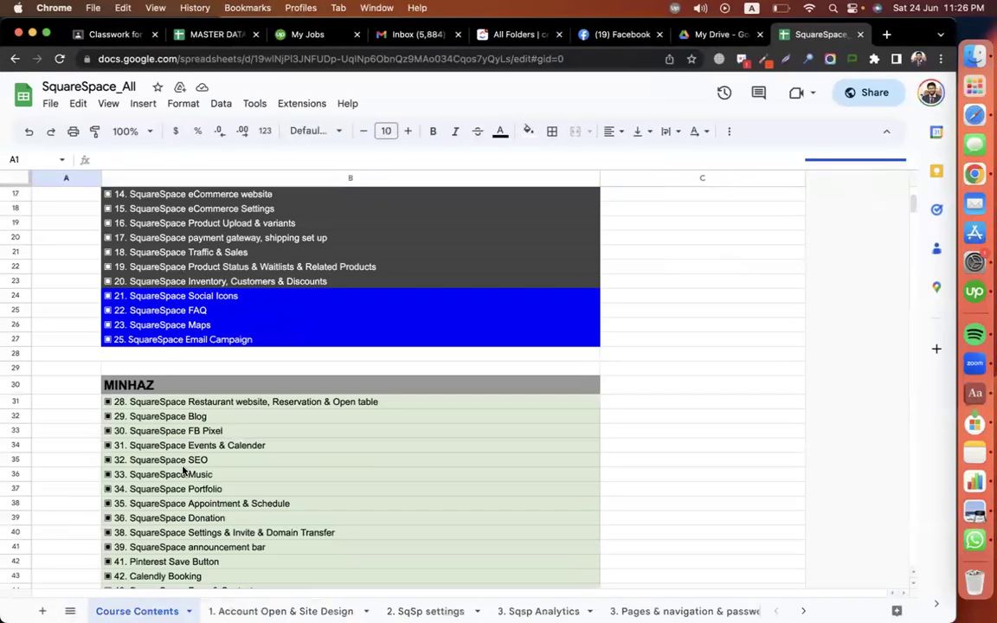
scroll(182, 471, "up", 3)
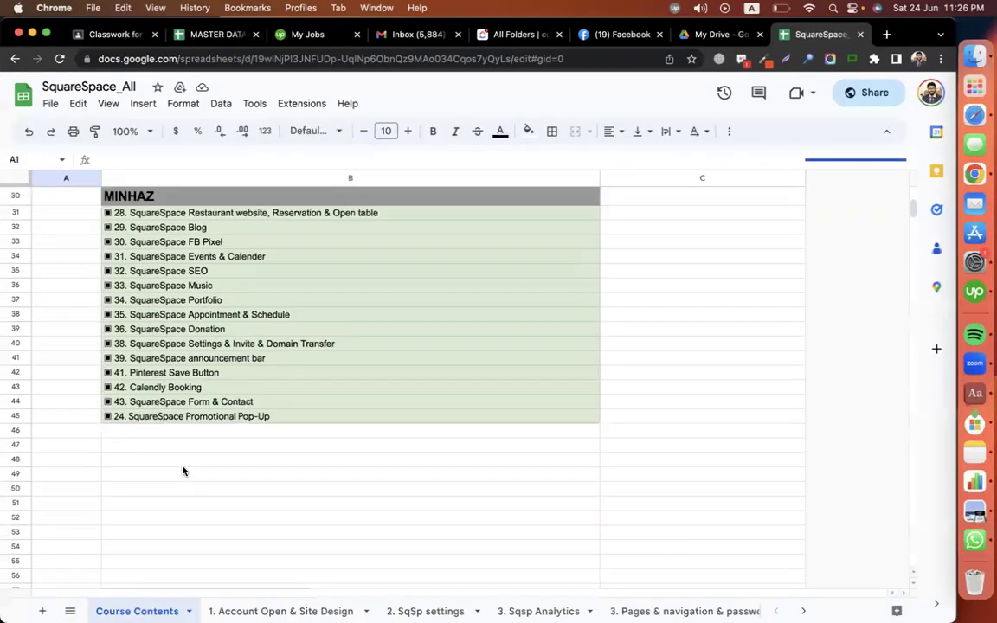
left_click(204, 344)
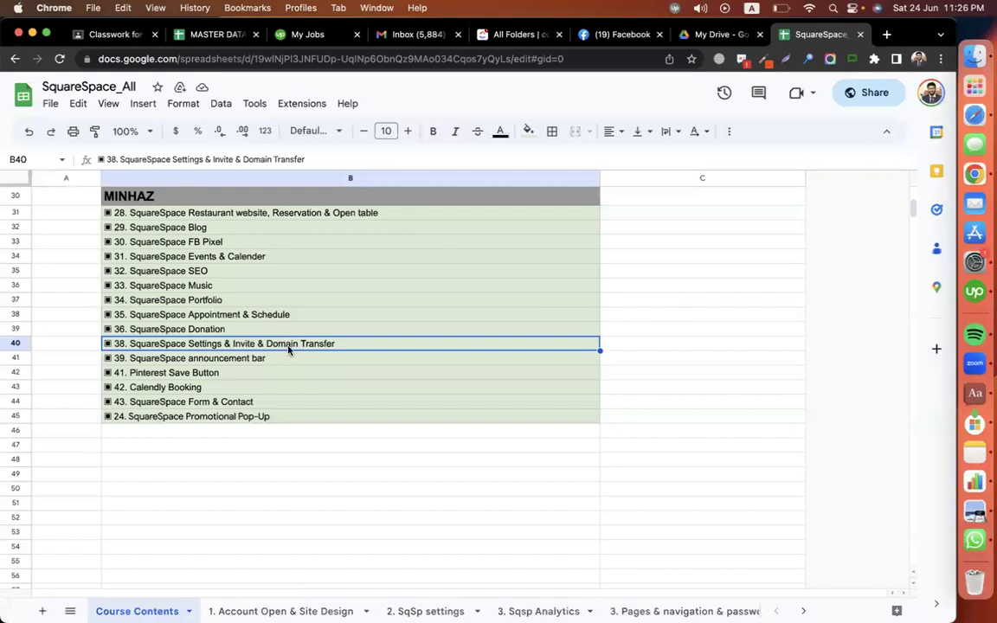
key("ctrl+Right")
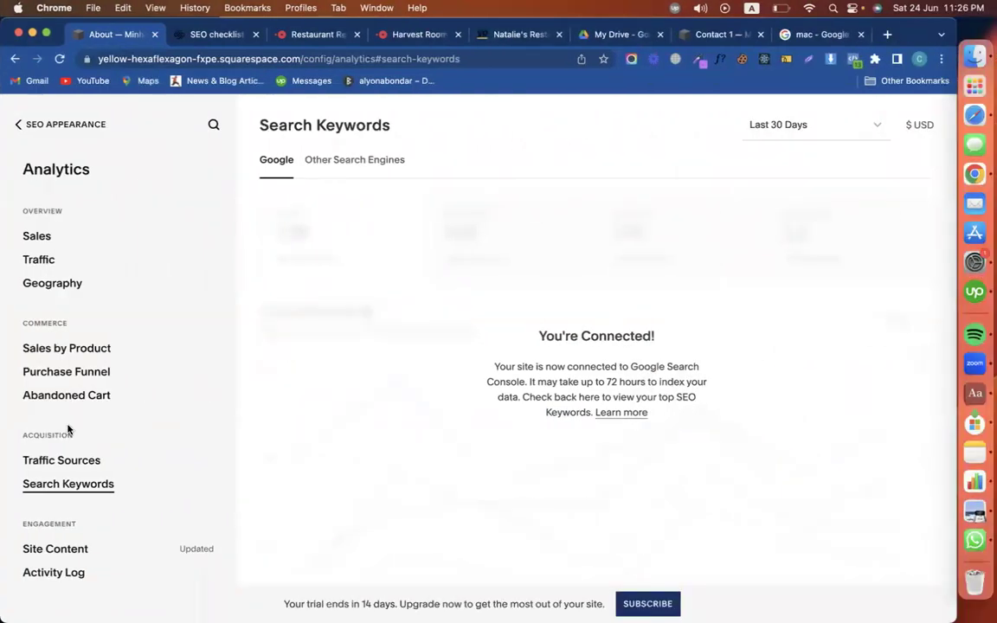
scroll(67, 430, "down", 5)
scroll(65, 279, "up", 5)
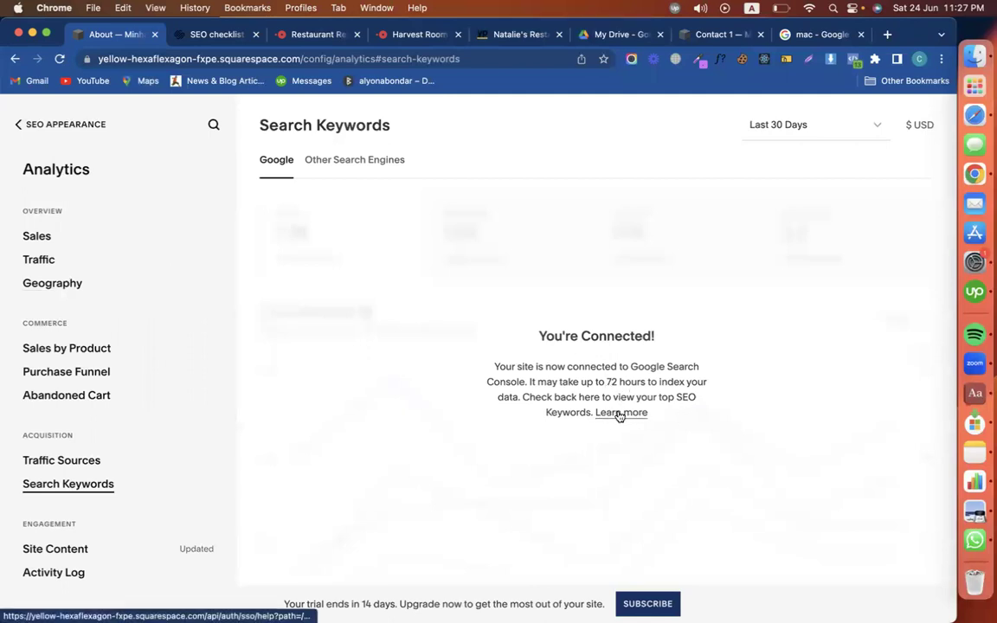
left_click_drag(302, 58, 7, 56)
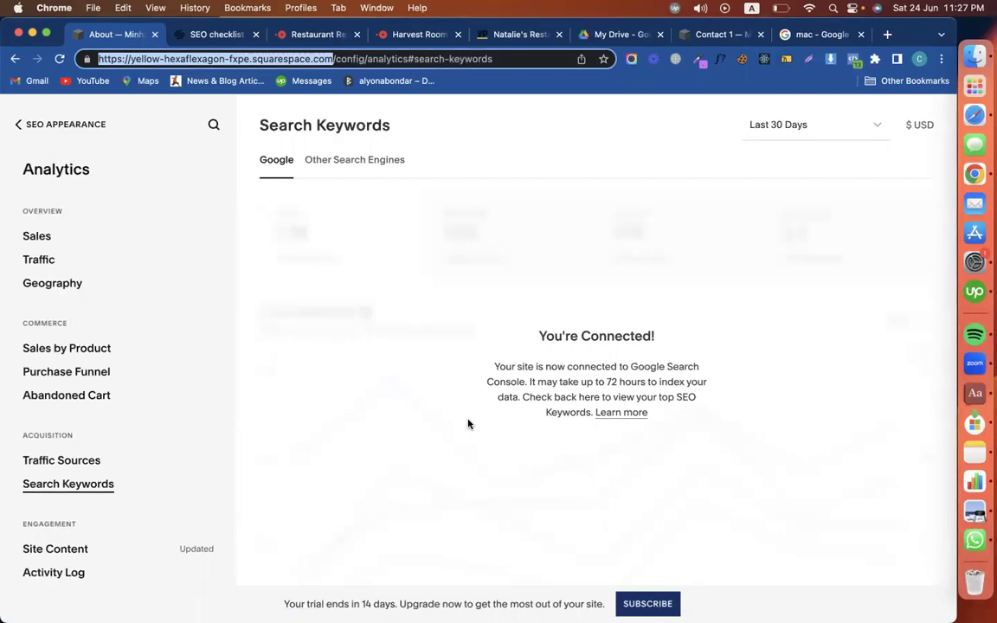
left_click(221, 58)
left_click_drag(250, 60, 135, 60)
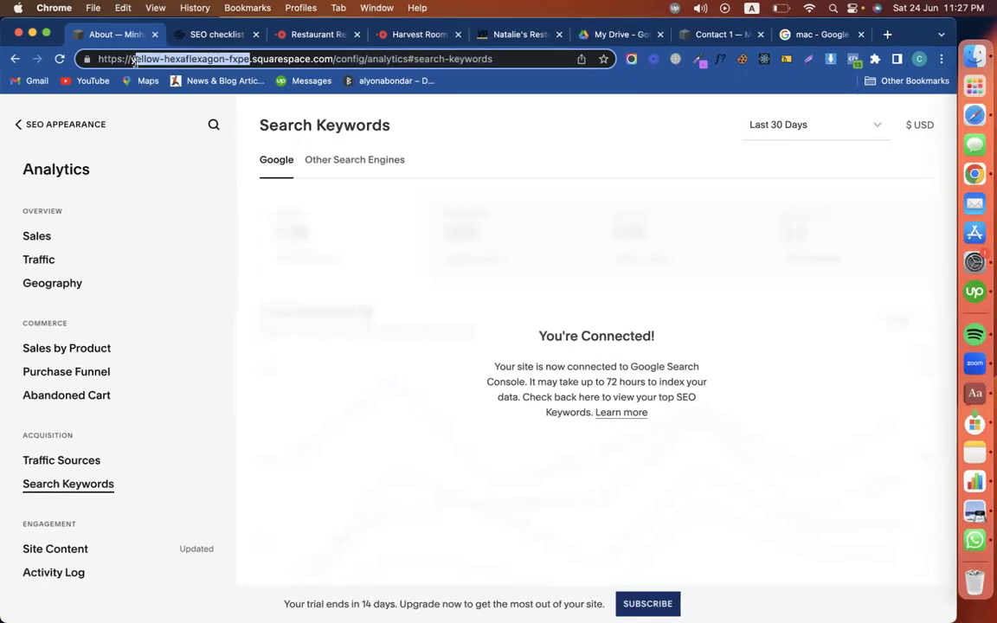
left_click(261, 54)
left_click_drag(251, 55, 306, 55)
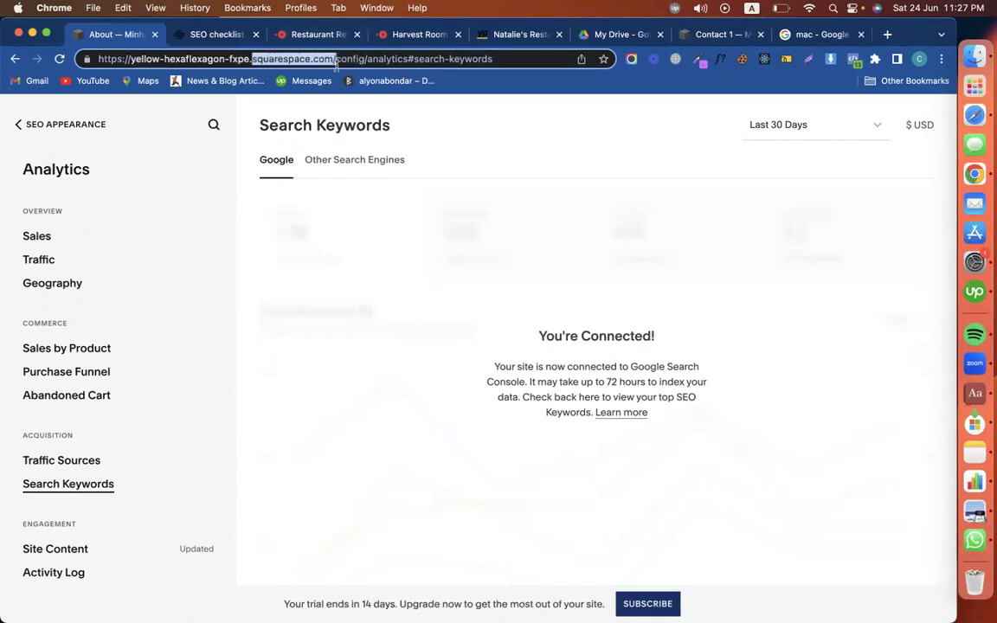
left_click(342, 401)
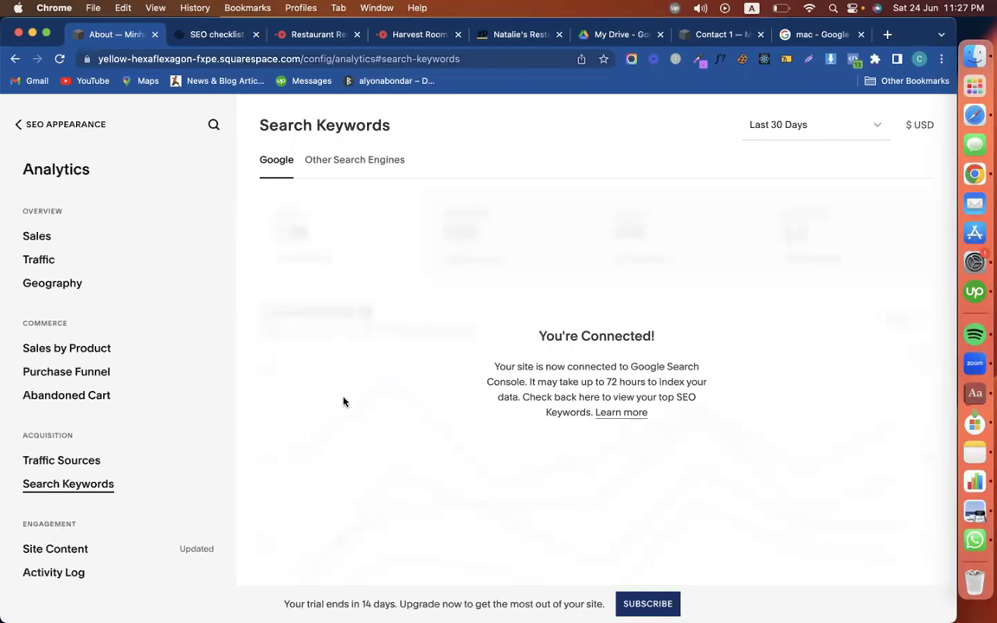
Load Google Search Console in a new tab using the 'sear' suggestion.
left_click(885, 36)
type("sear")
key("Return")
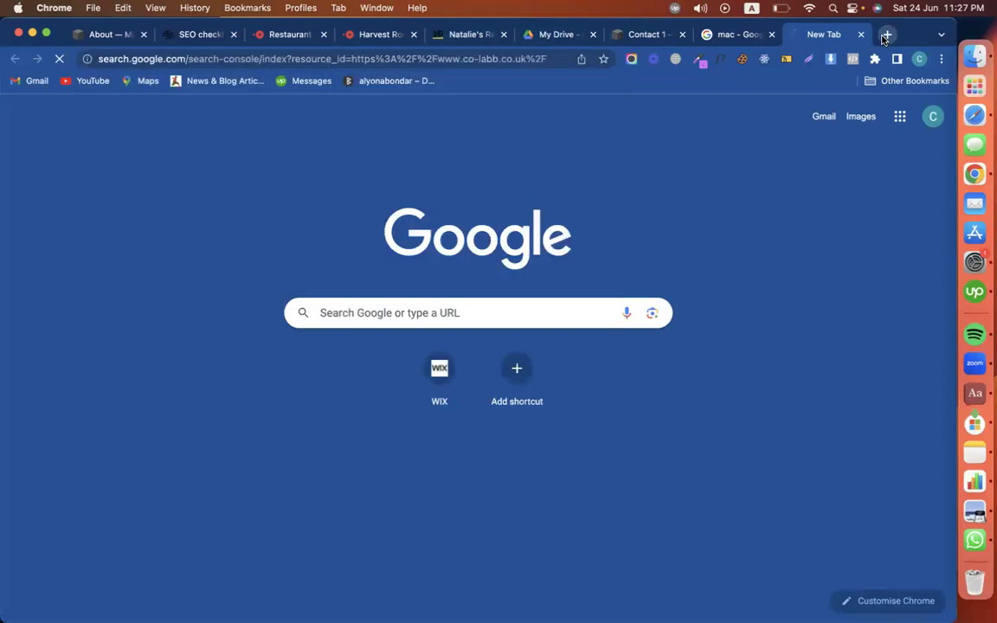
Check the property list for yellow-hexaflexagon-fxpe.squarespace.com against the site's subdomain.
left_click(177, 35)
left_click(124, 40)
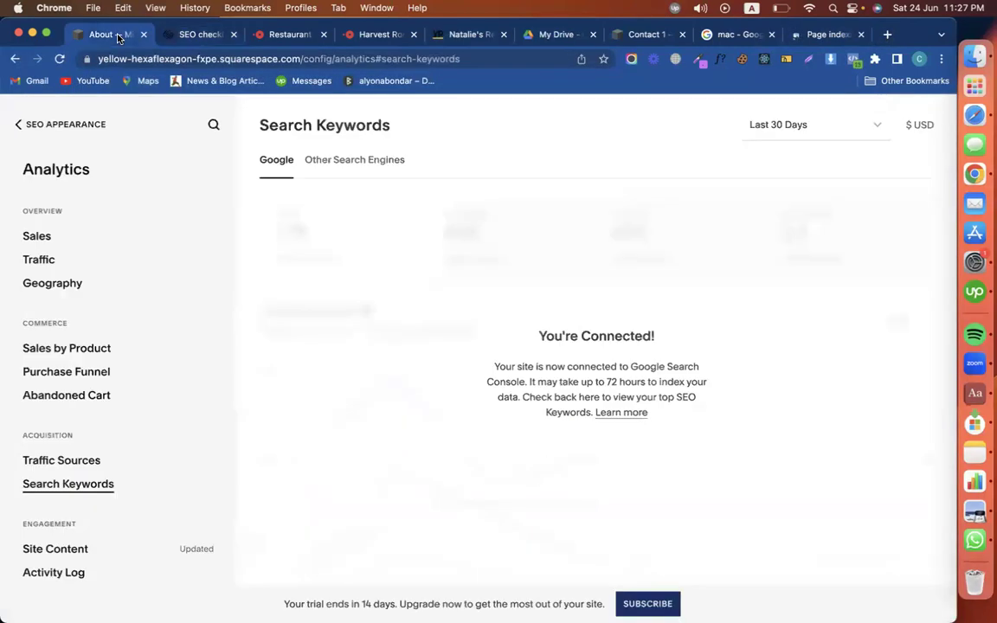
left_click_drag(135, 59, 178, 59)
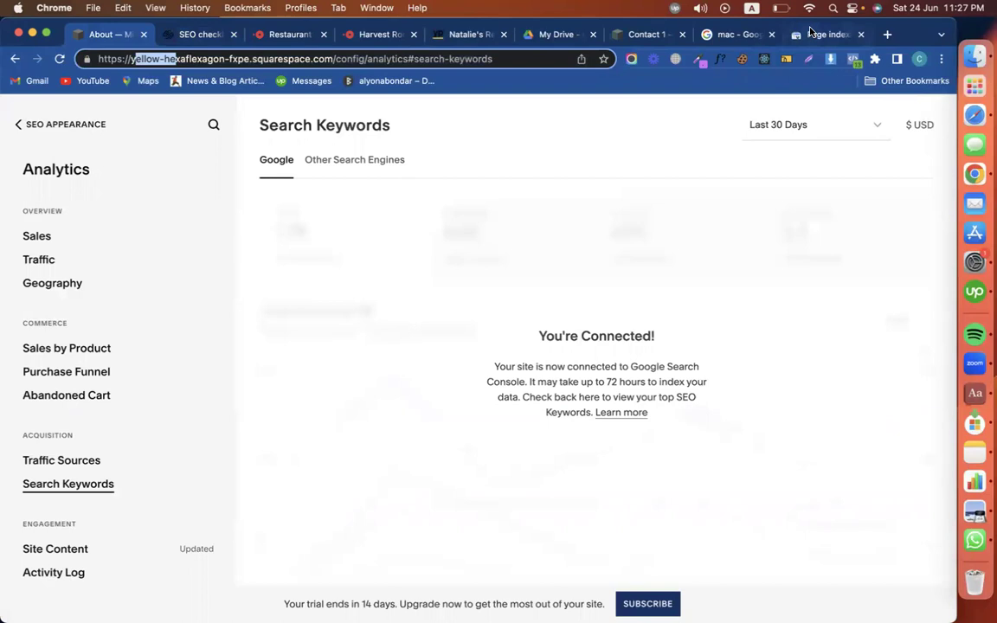
left_click(822, 35)
left_click(142, 145)
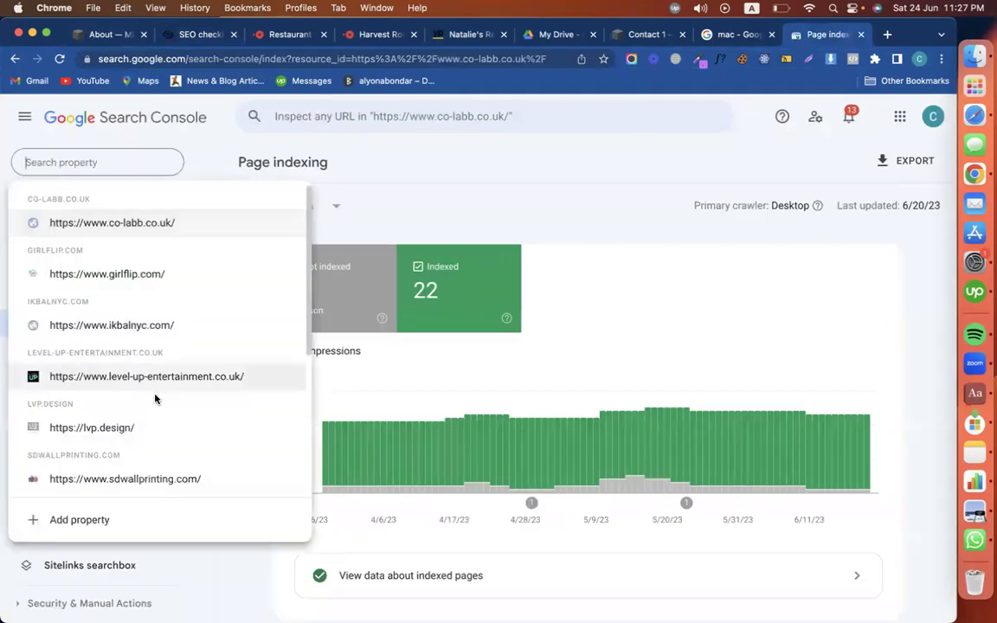
scroll(156, 398, "down", 5)
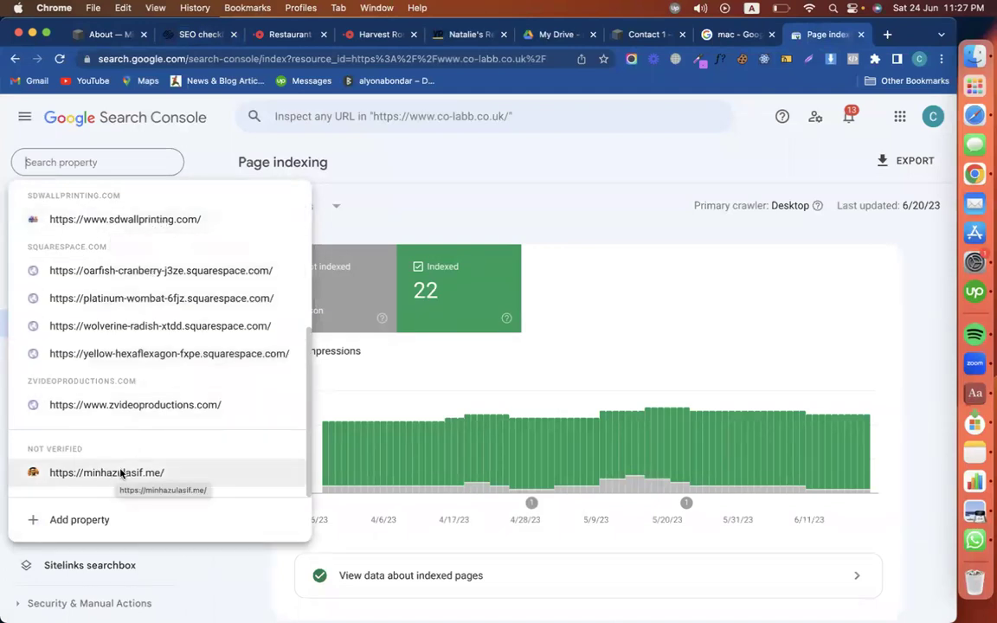
scroll(145, 353, "up", 3)
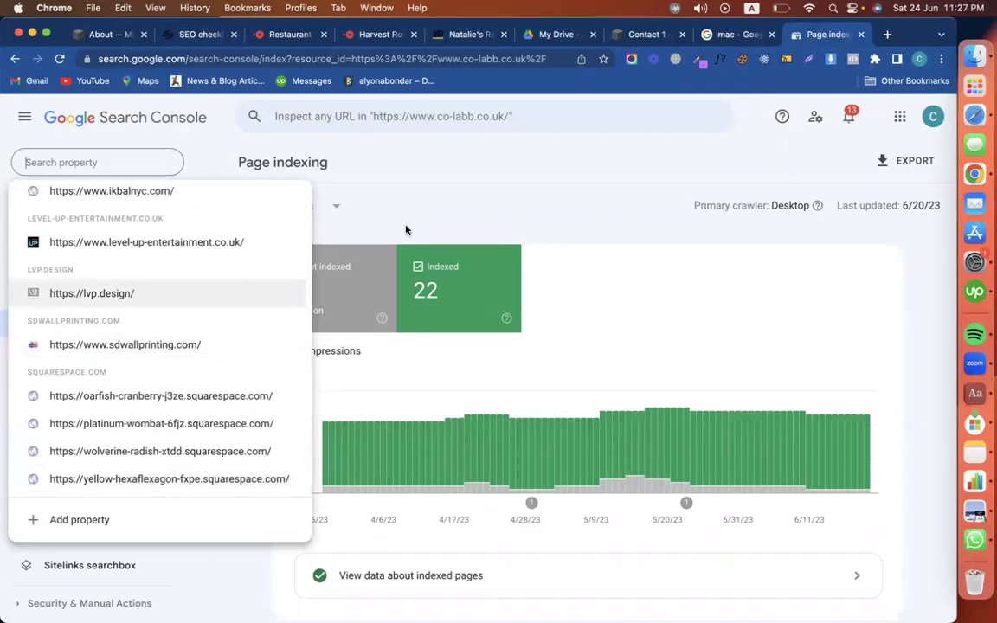
scroll(212, 331, "up", 3)
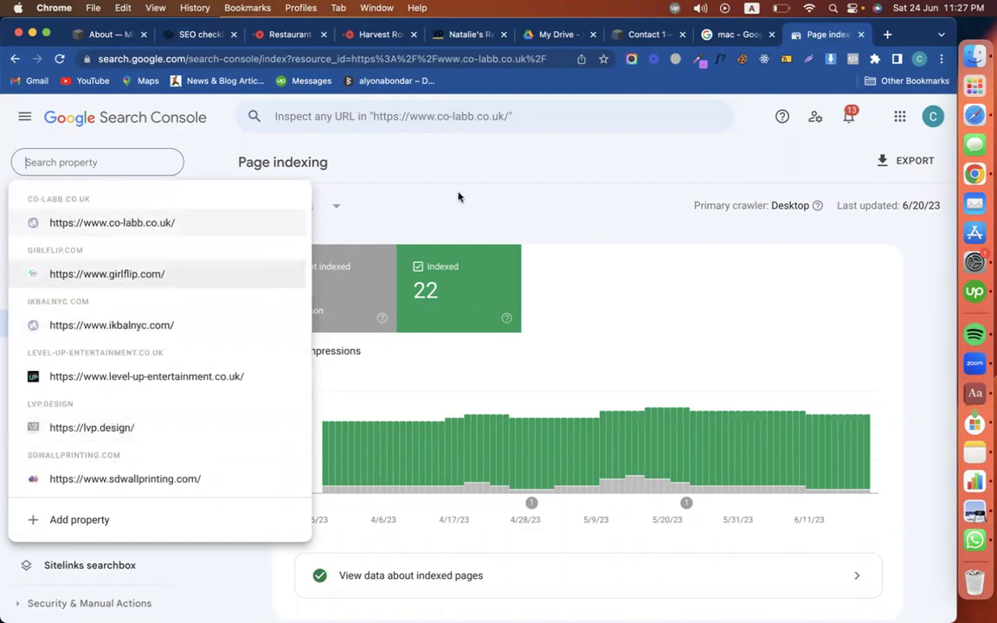
left_click(432, 195)
Confirm Search Keywords shows 'You're Connected!', then switch to the SquareSpace_All spreadsheet.
left_click(186, 35)
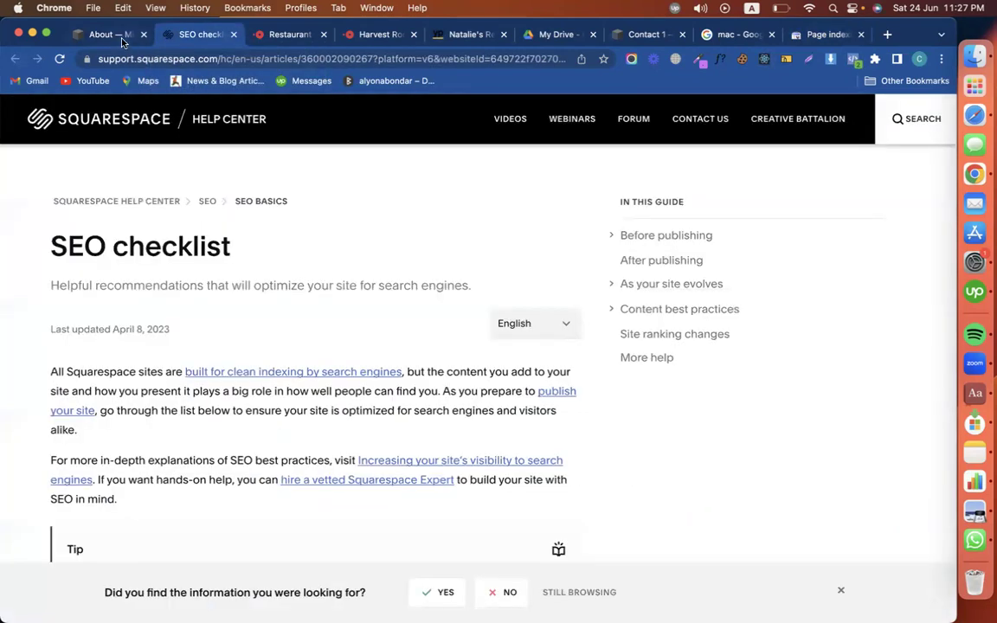
key("ctrl+shift+Tab")
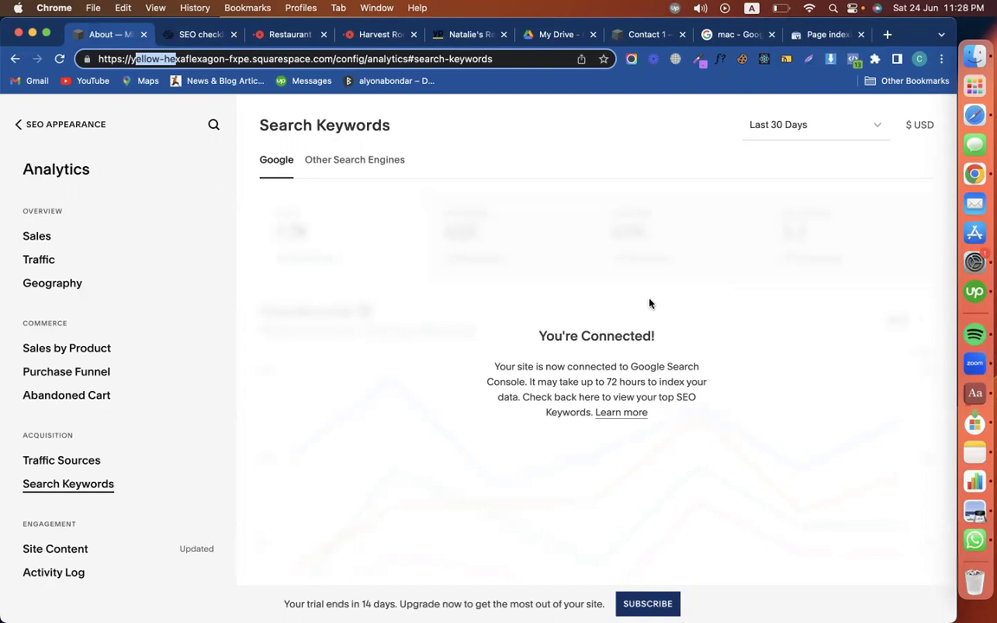
key("ctrl+Left")
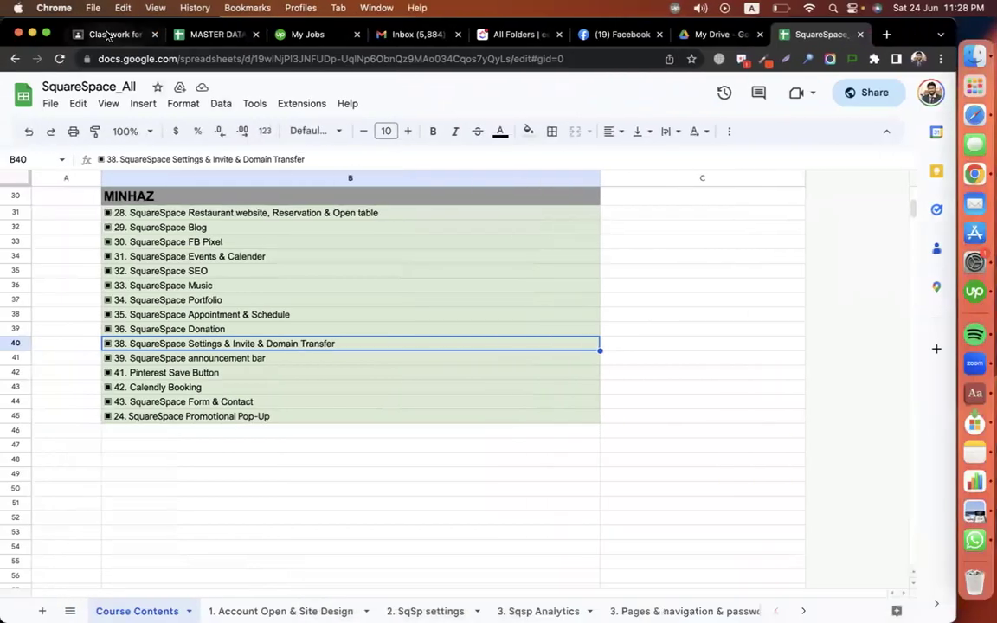
On the Classwork page, start a new topic and begin typing its epi-21 name.
left_click(108, 34)
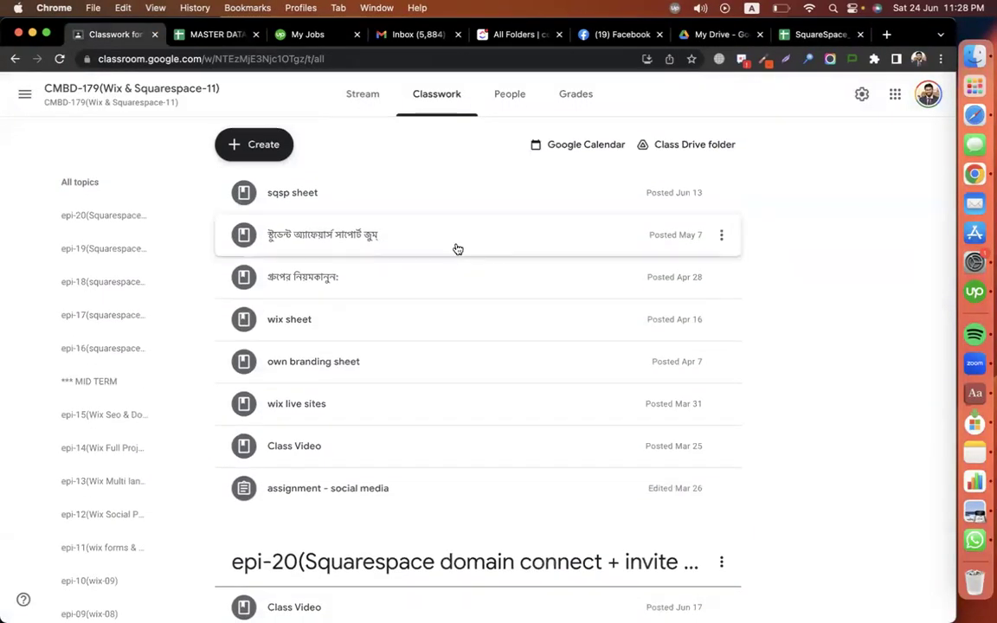
left_click(253, 146)
left_click(276, 364)
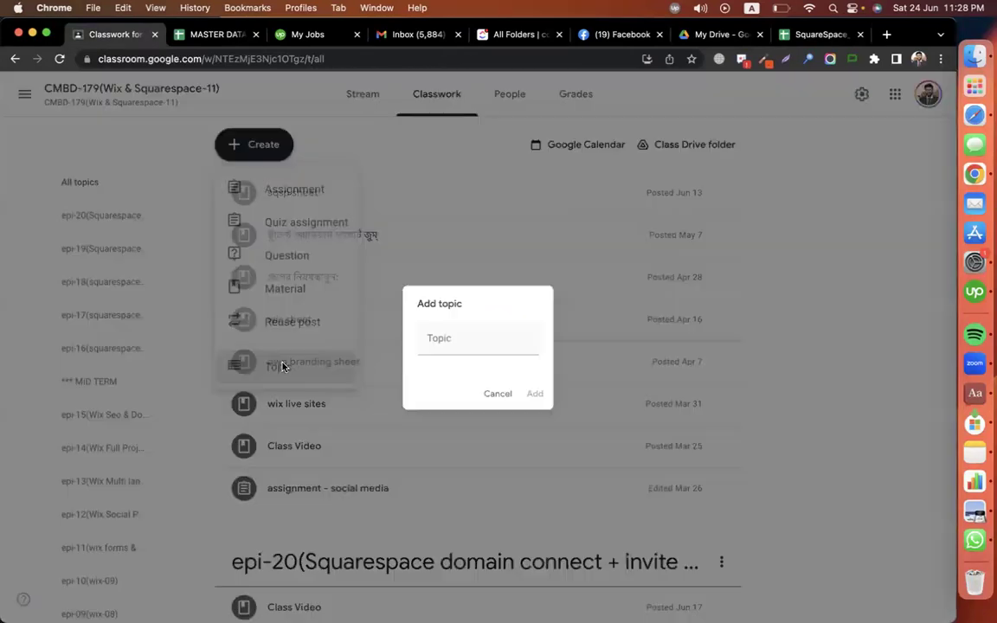
left_click(451, 338)
type("epi-21(")
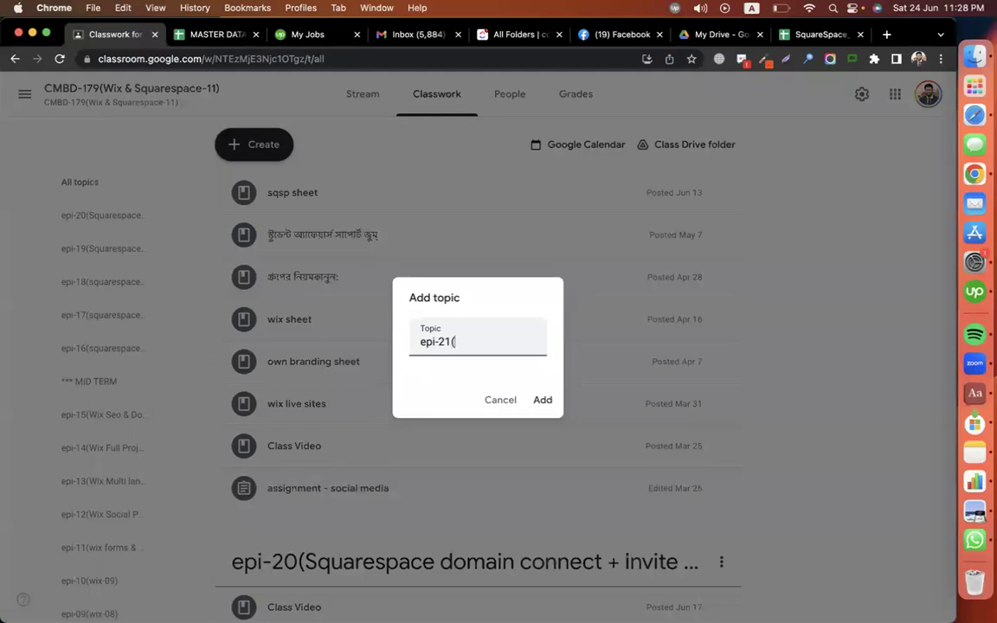
Check the calendar, advancing it to July 2023.
left_click(906, 10)
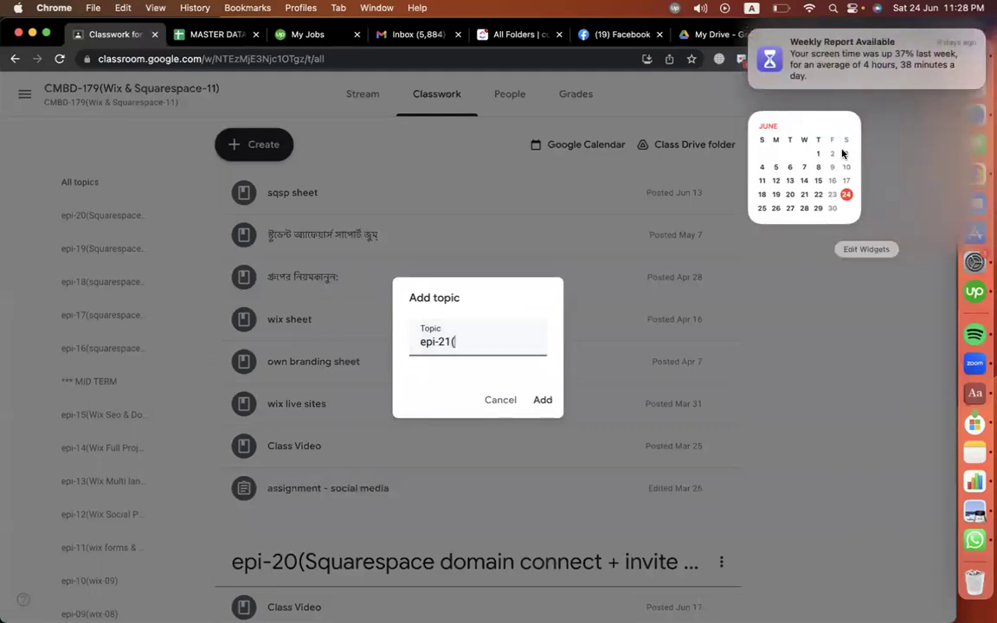
left_click(808, 175)
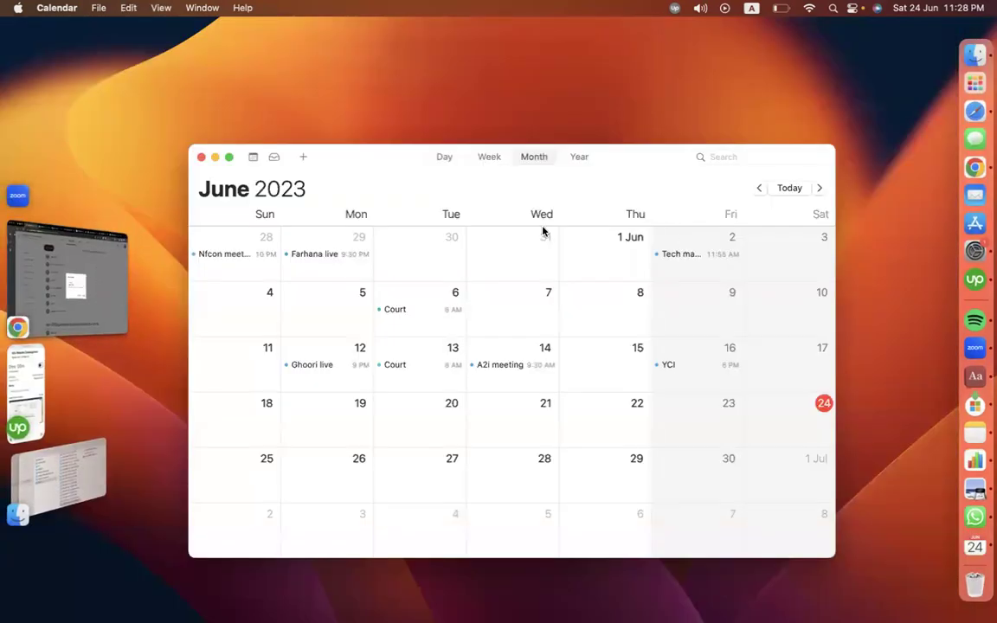
left_click(819, 187)
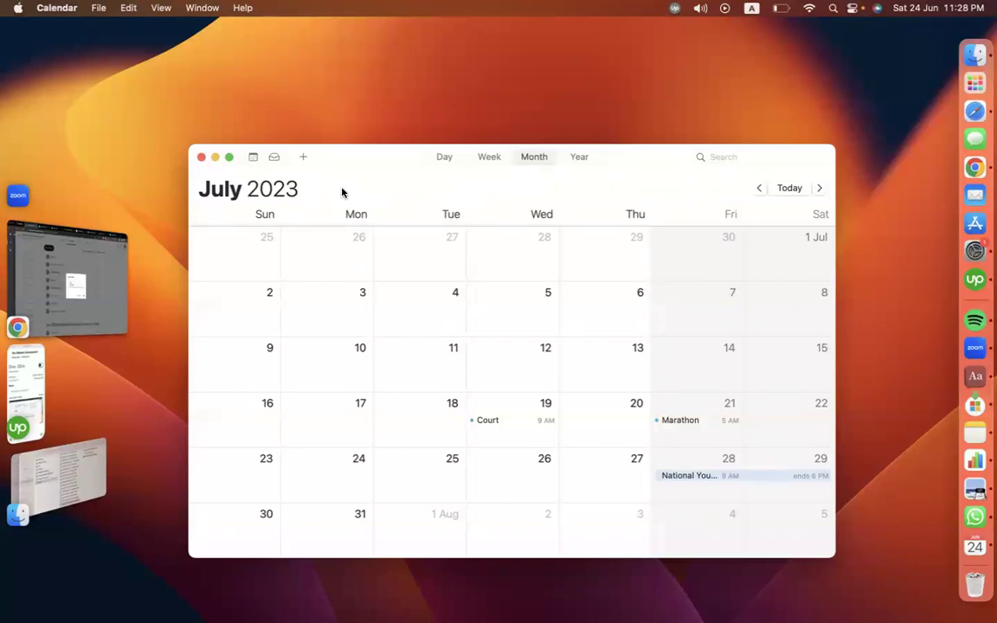
left_click(201, 157)
Finish and add the topic 'epi-21(Squarespace Forms, Restaurant Booking + SEO)', then start an assignment.
left_click(57, 289)
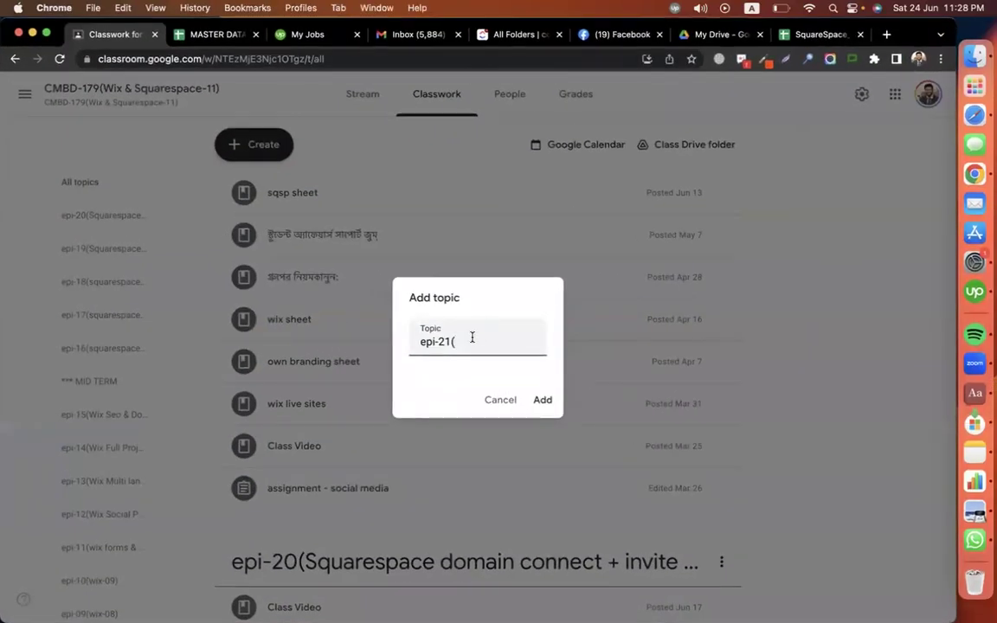
type("Squs")
type("re")
type("respace")
type("Form")
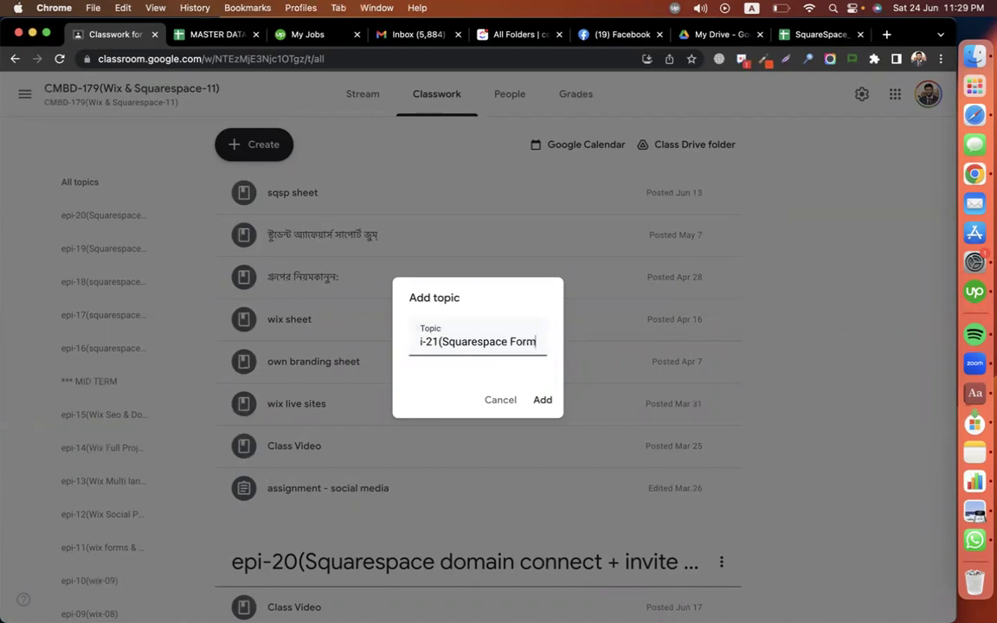
type("s,")
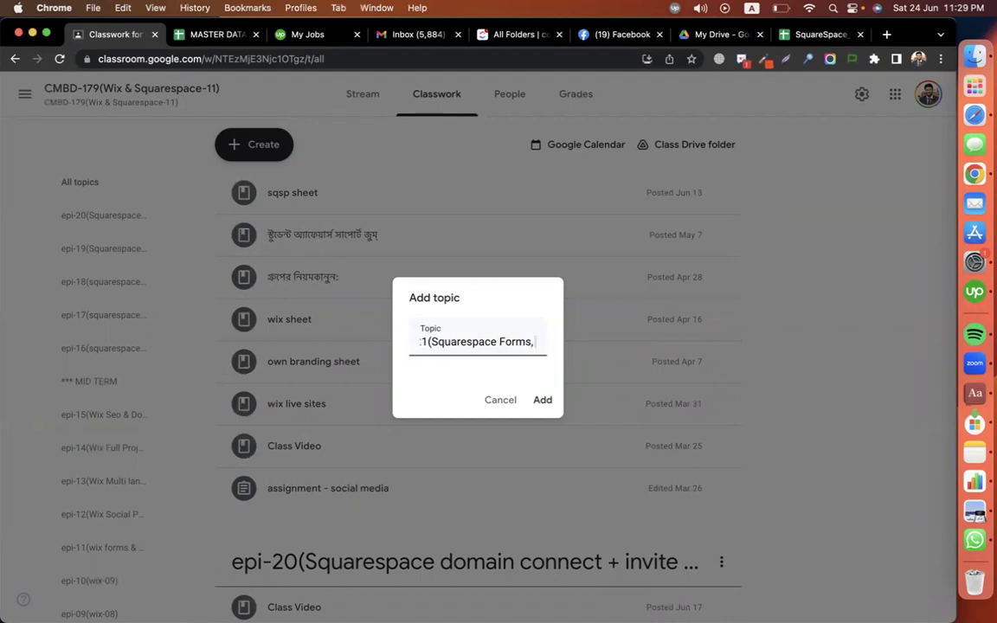
type(" B")
key("BackSpace")
key("BackSpace")
type("Restaurant Booking +")
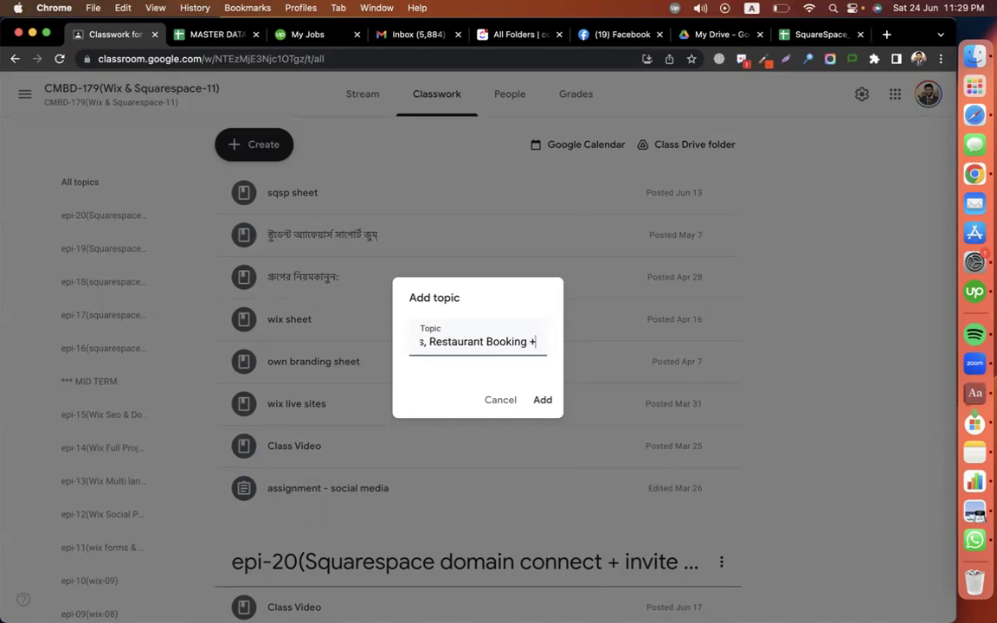
type(" SEO")
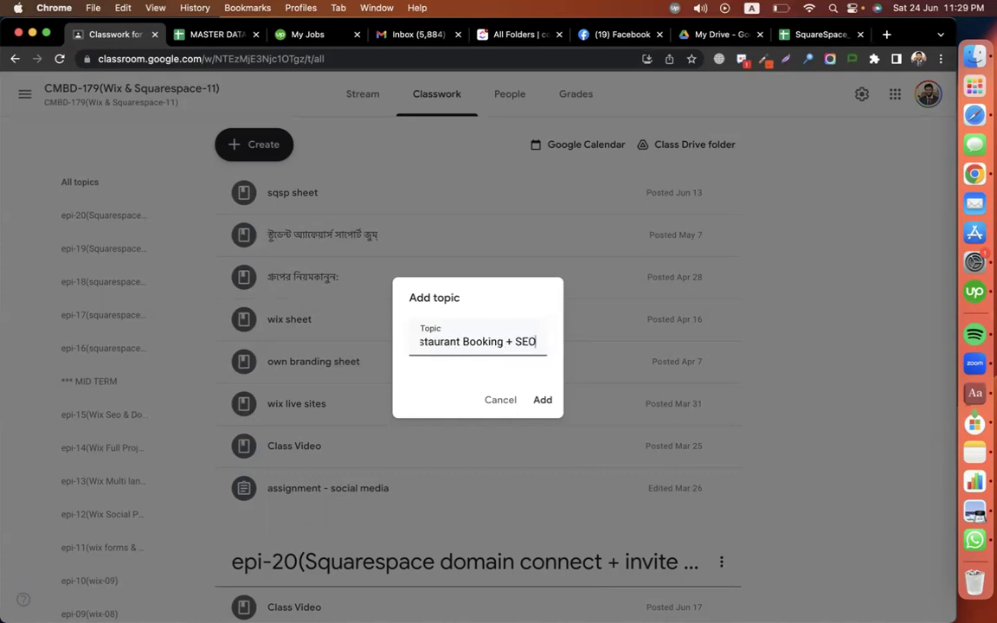
key("Return")
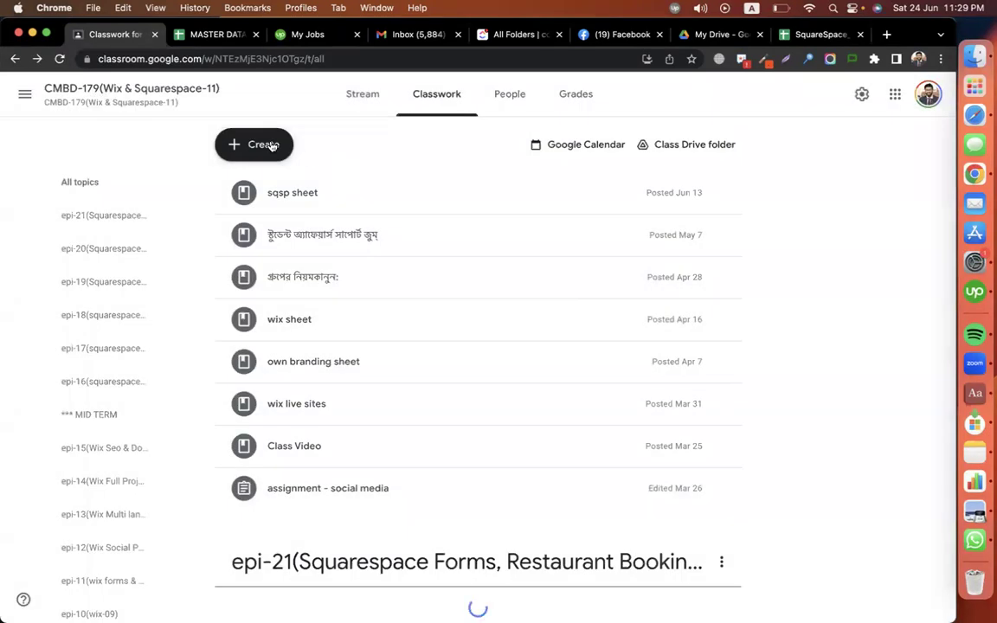
left_click(264, 147)
left_click(298, 185)
Title the assignment 'assignment' and write '1. make a contact page with a contact form'.
type("assignment")
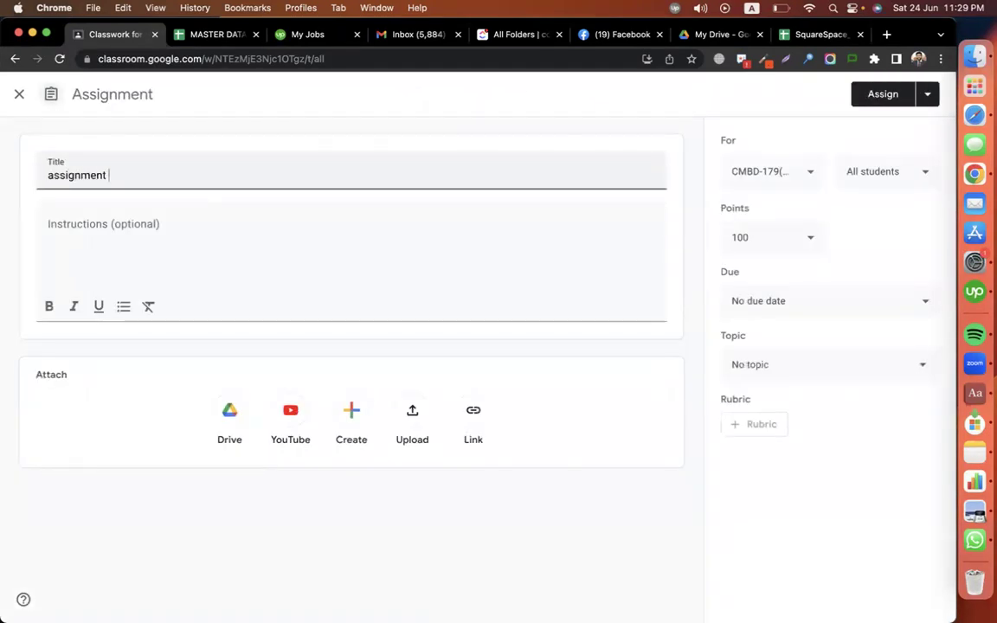
left_click(268, 227)
type("1. co")
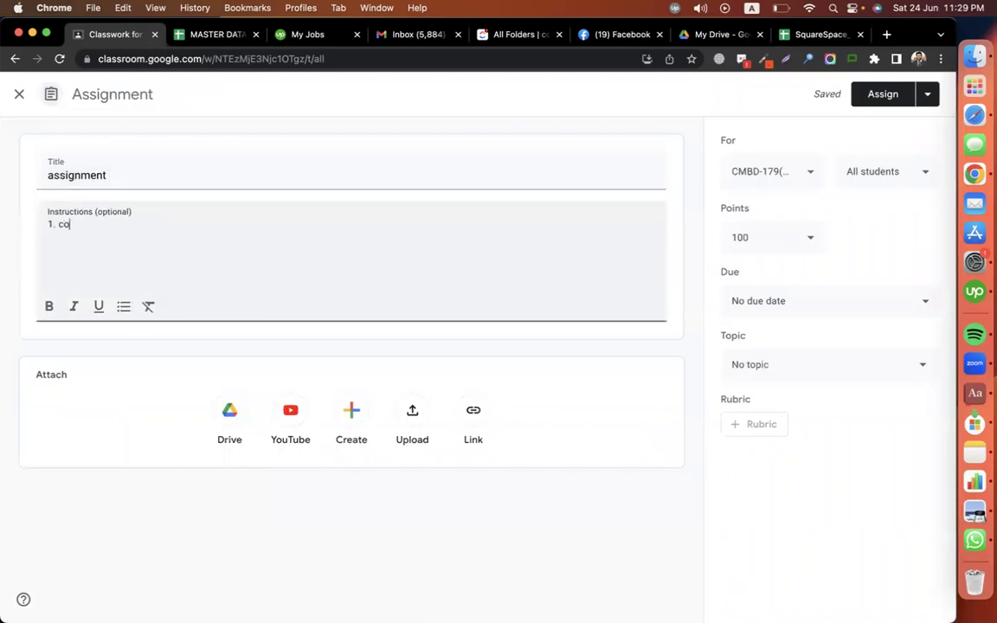
type("n")
key("BackSpace")
key("BackSpace")
key("BackSpace")
type("make a")
key("BackSpace")
key("BackSpace")
key("BackSpace")
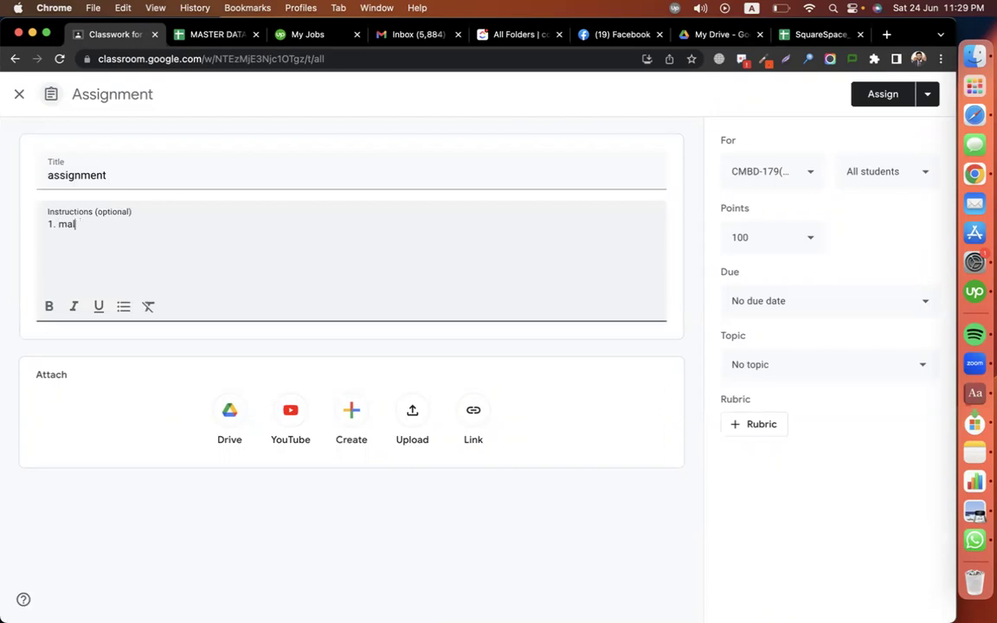
type("ke a contact page with a contact form")
key("Return")
Add '2. do seo for one of your website', '3. open table booking page' and 'snap submit to a docs'.
type("2. ")
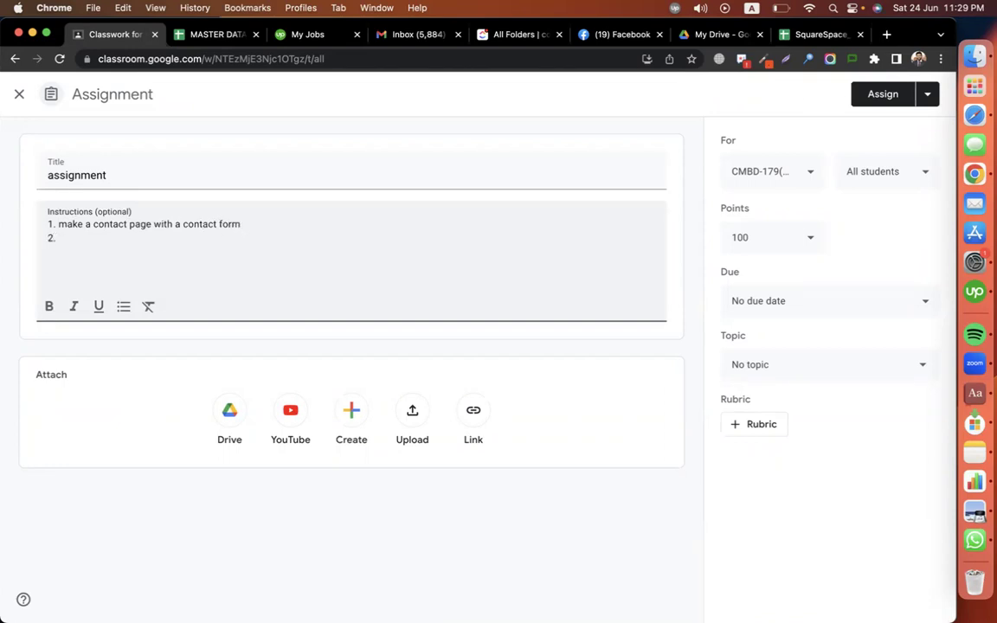
type("do seo for one of your website (")
key("BackSpace")
type("snap submit to a dco")
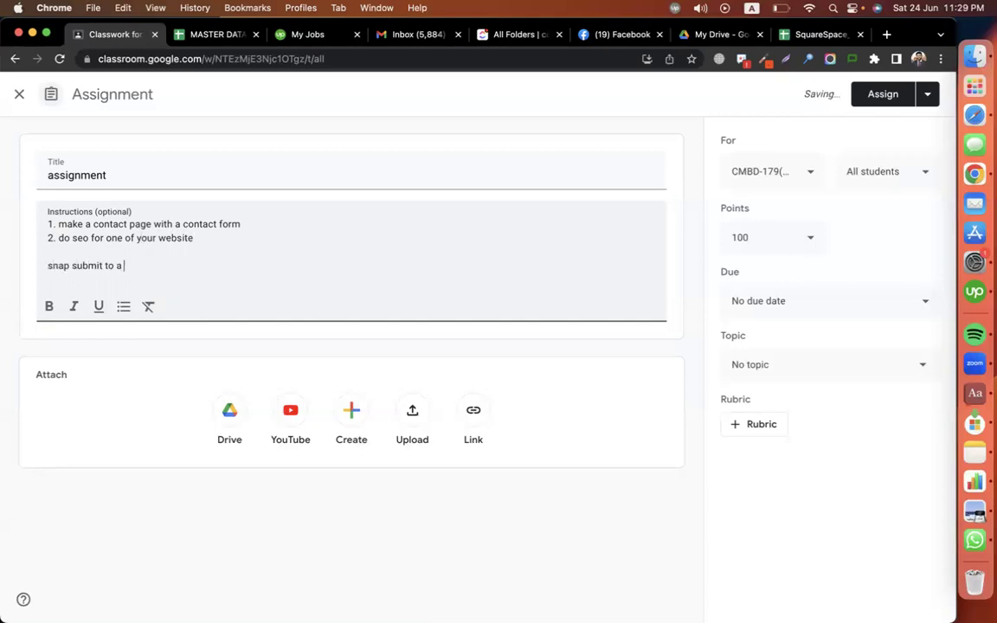
key("BackSpace")
key("BackSpace")
type("ocs")
left_click(244, 253)
type("3. open tabl")
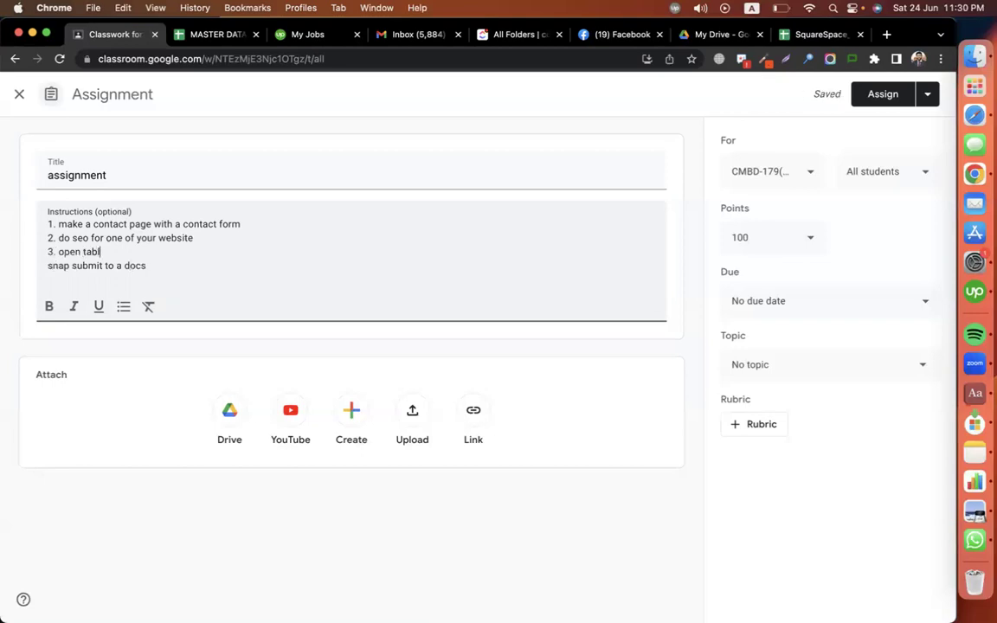
type("e bookingh")
type("page")
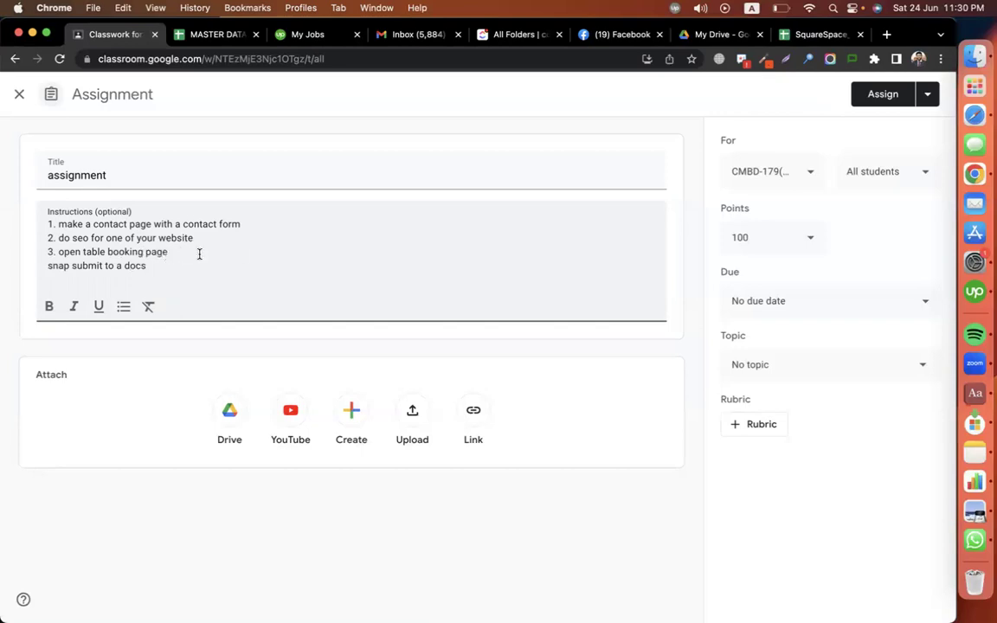
key("Return")
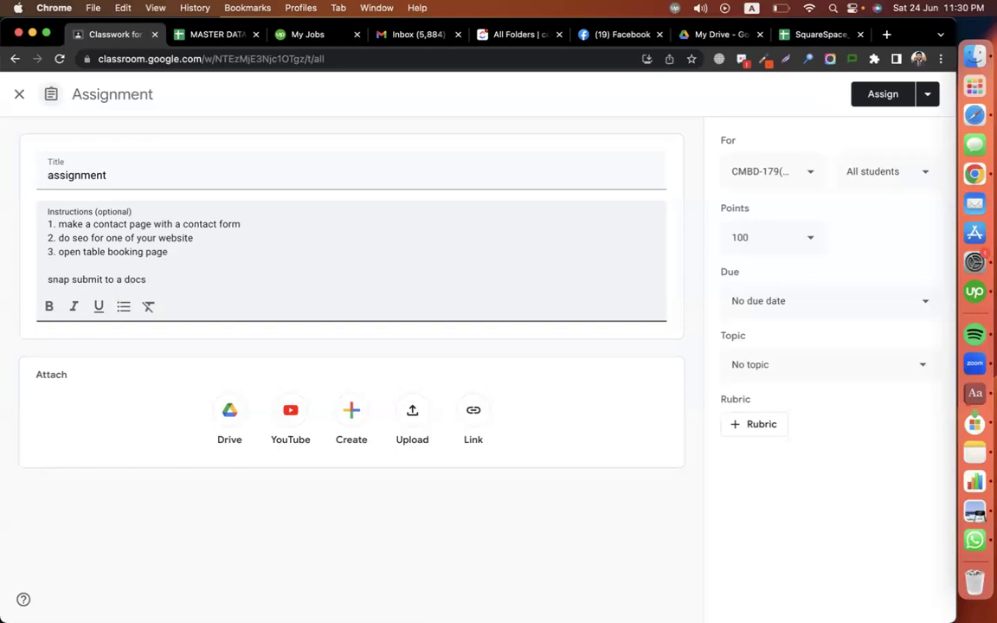
File the assignment under the epi-21 topic and assign it to all students.
left_click(801, 365)
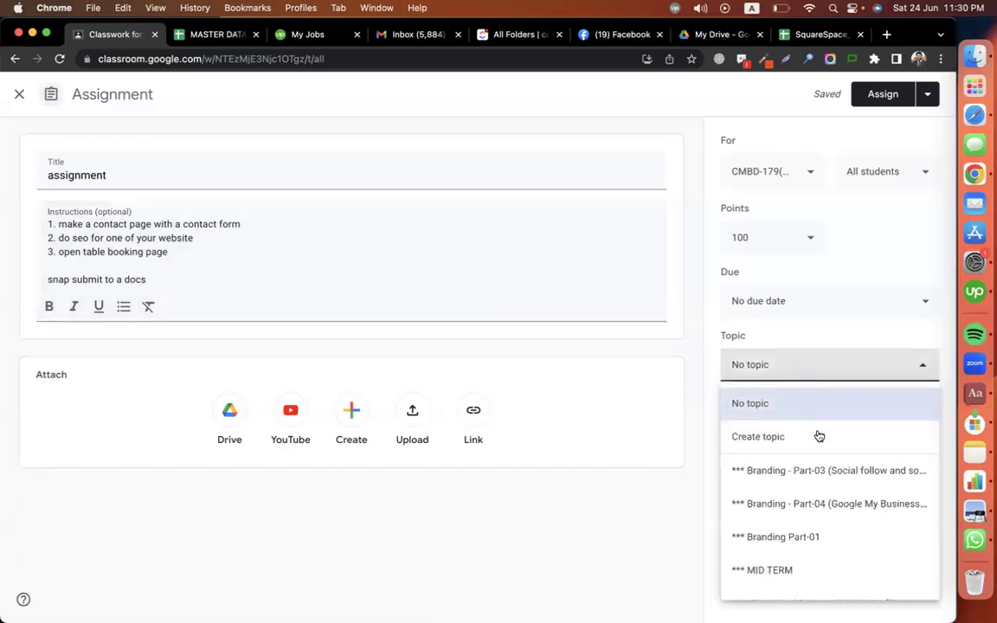
scroll(819, 436, "down", 10)
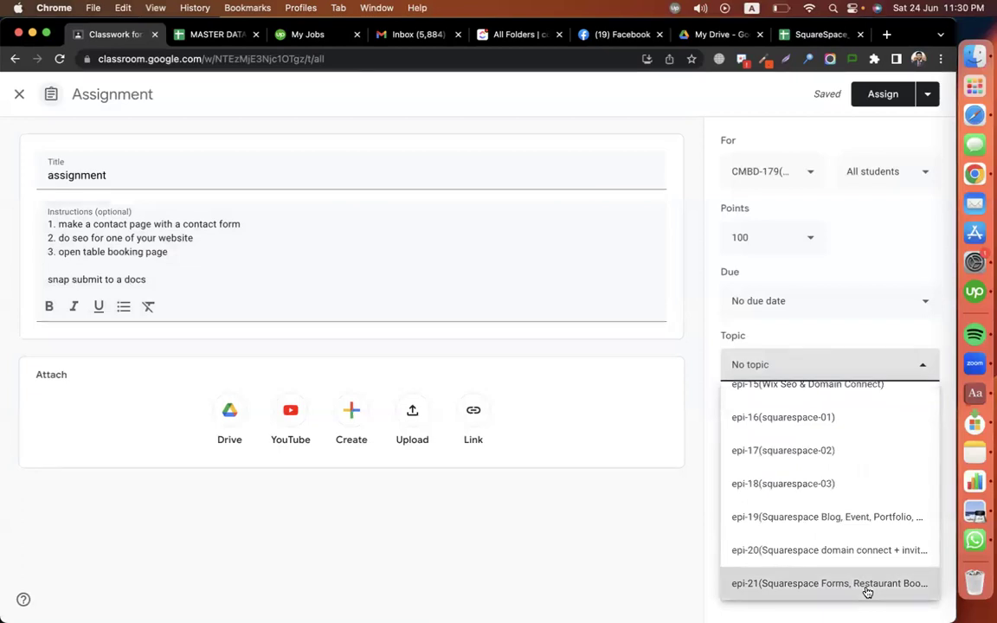
left_click(867, 591)
left_click(893, 102)
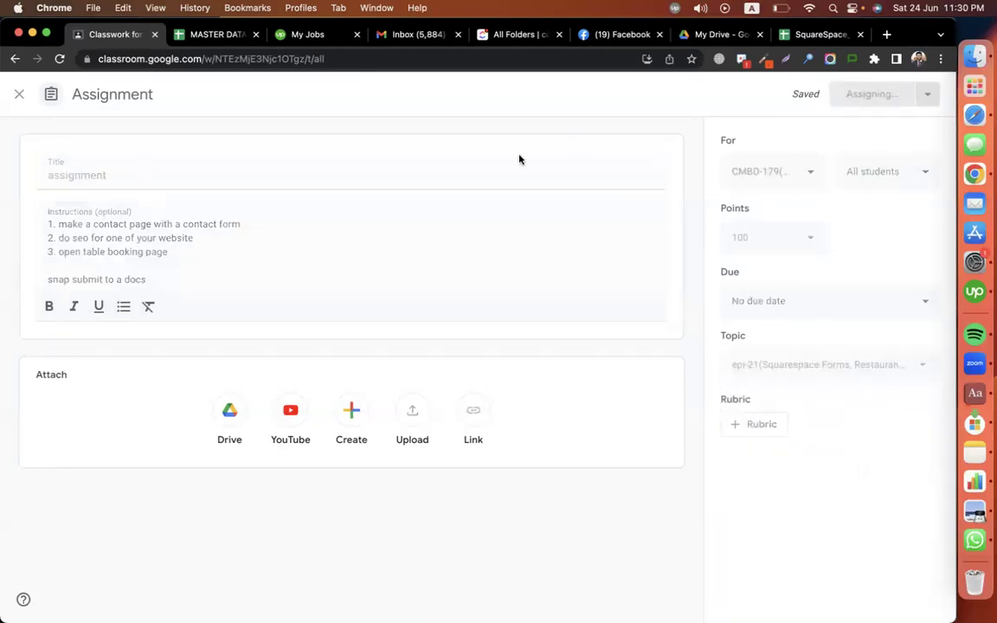